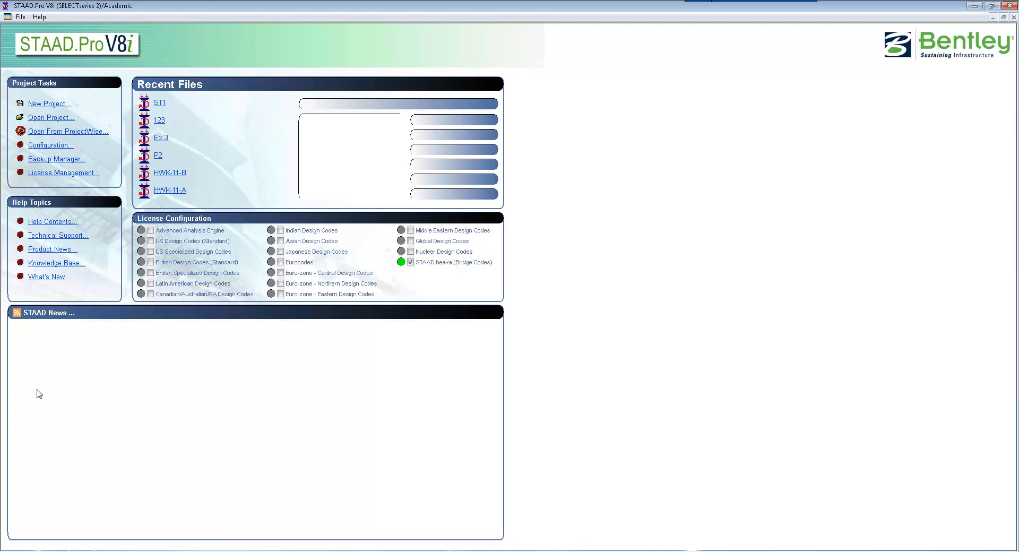
- Start a new project of the Plane structure type and name the file Ch2.Ex1
click(35, 103)
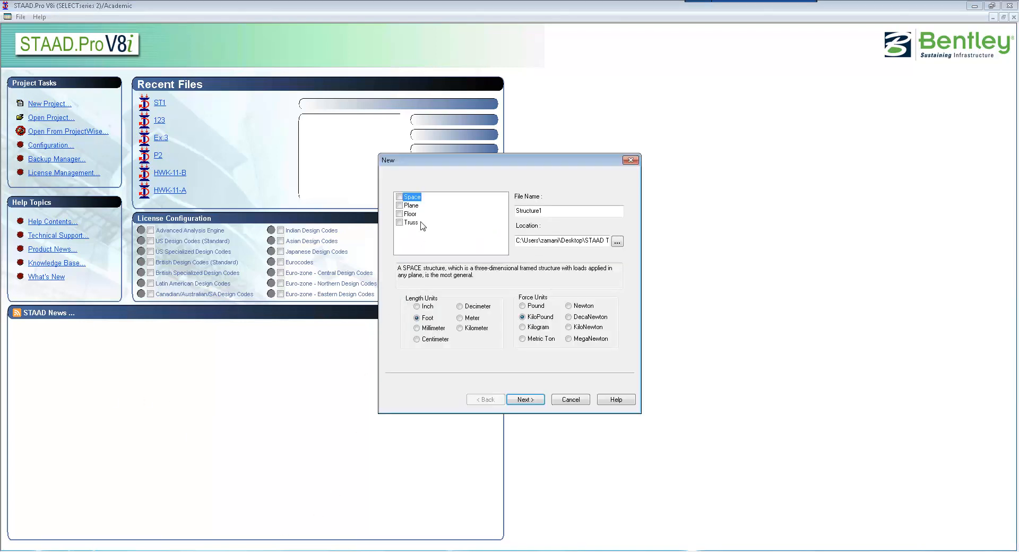
click(401, 207)
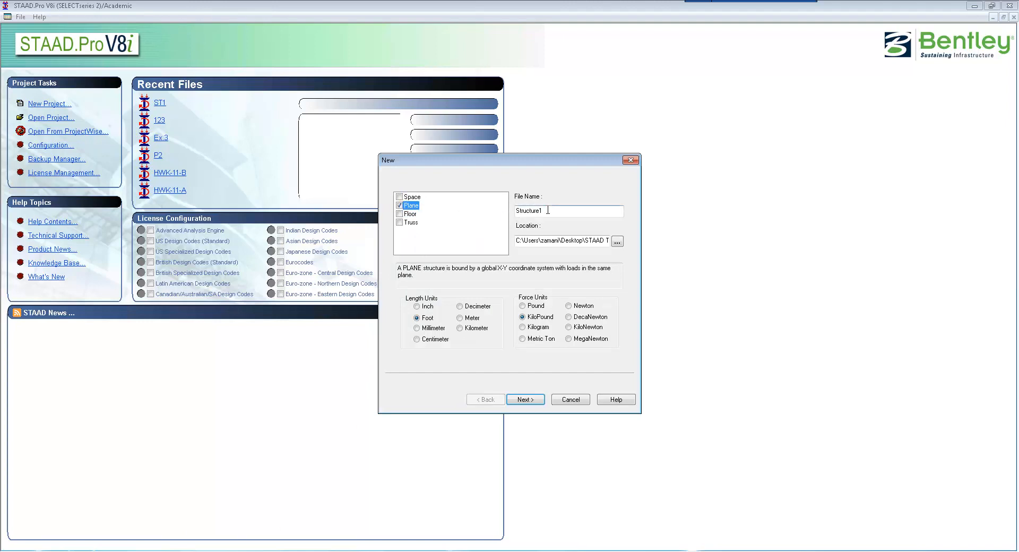
key(Tab)
text(C)
- Set the project location to the Ch2 folder inside Structural Analysis I Examples on the Desktop
click(616, 241)
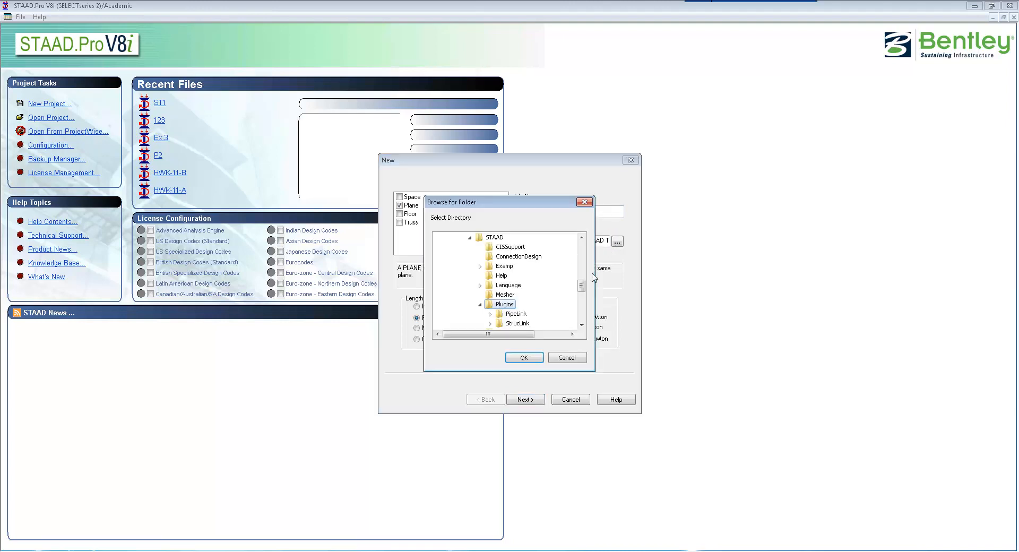
drag(582, 287, 582, 243)
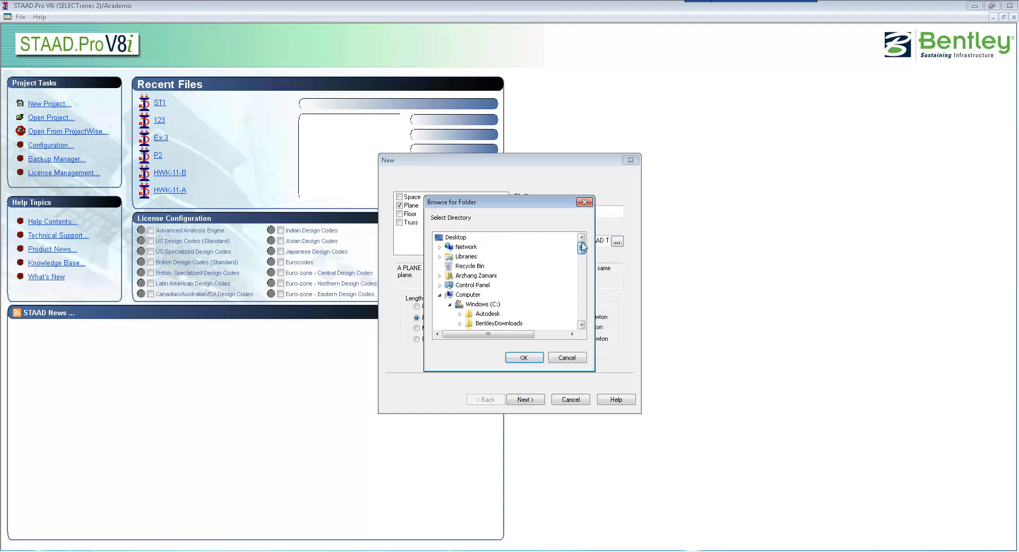
click(458, 238)
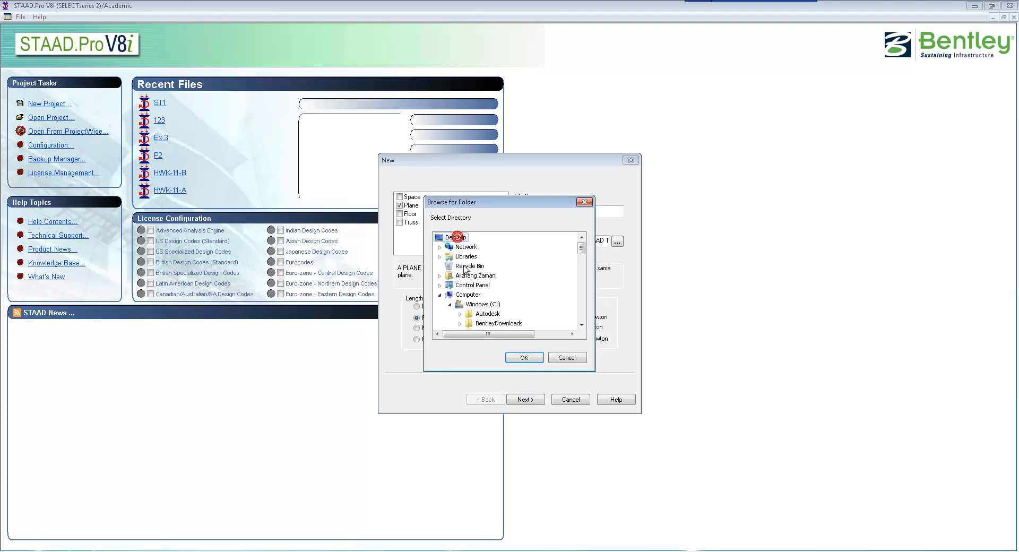
click(514, 358)
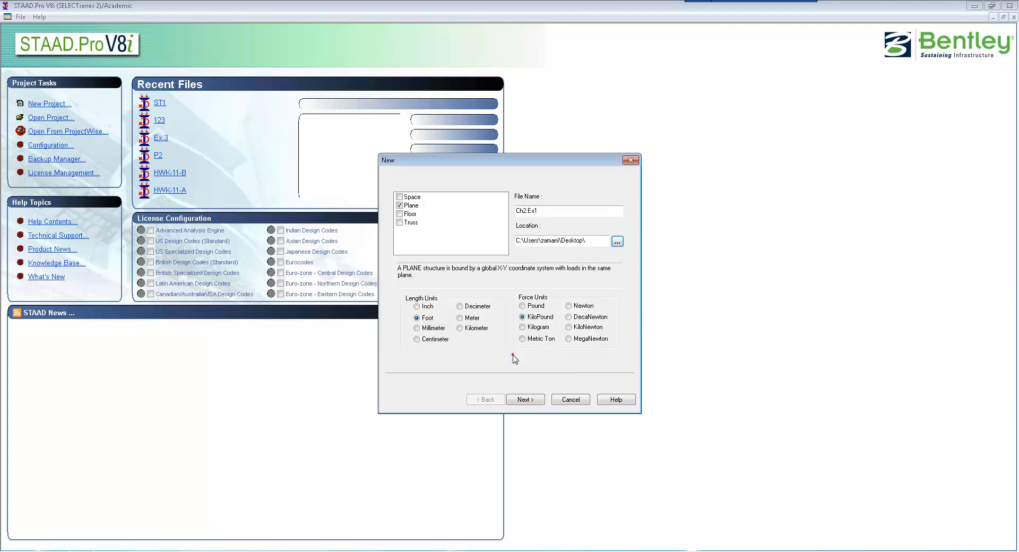
click(592, 240)
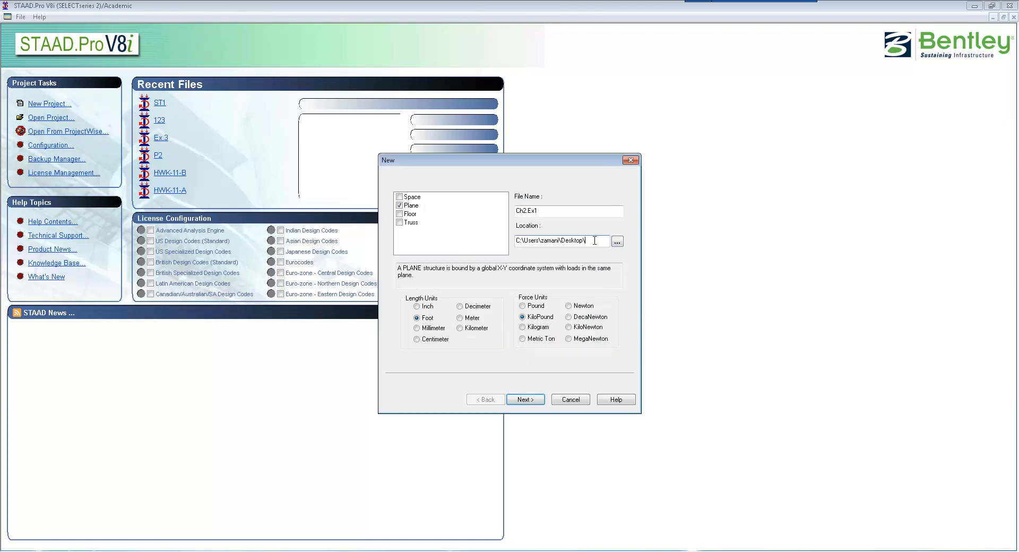
click(616, 241)
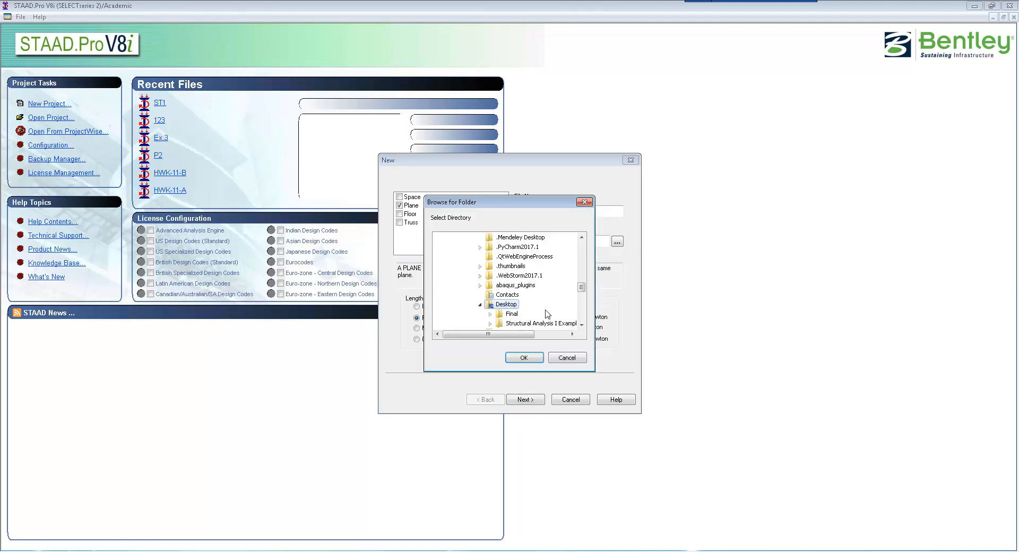
click(524, 324)
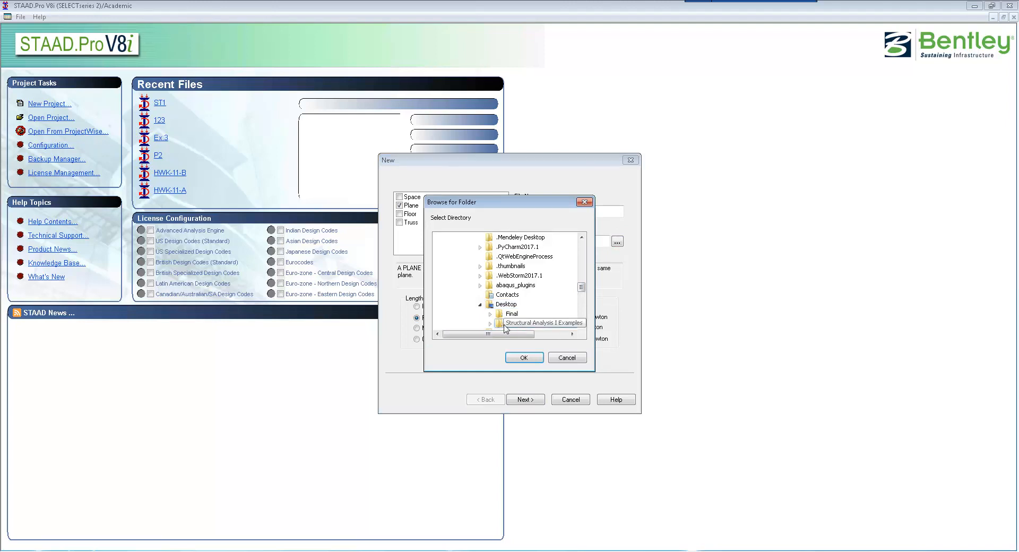
click(489, 323)
click(511, 323)
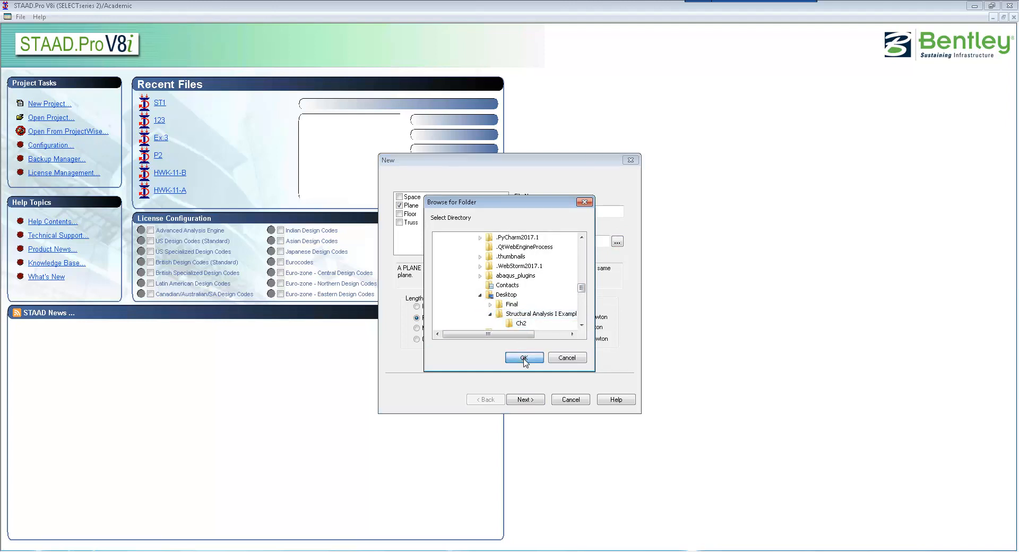
click(523, 357)
- Accept foot and kilopound units and create the project with Add Beam as the starting task
mouse_move(595, 242)
mouse_down()
mouse_move(614, 242)
mouse_move(592, 244)
mouse_up()
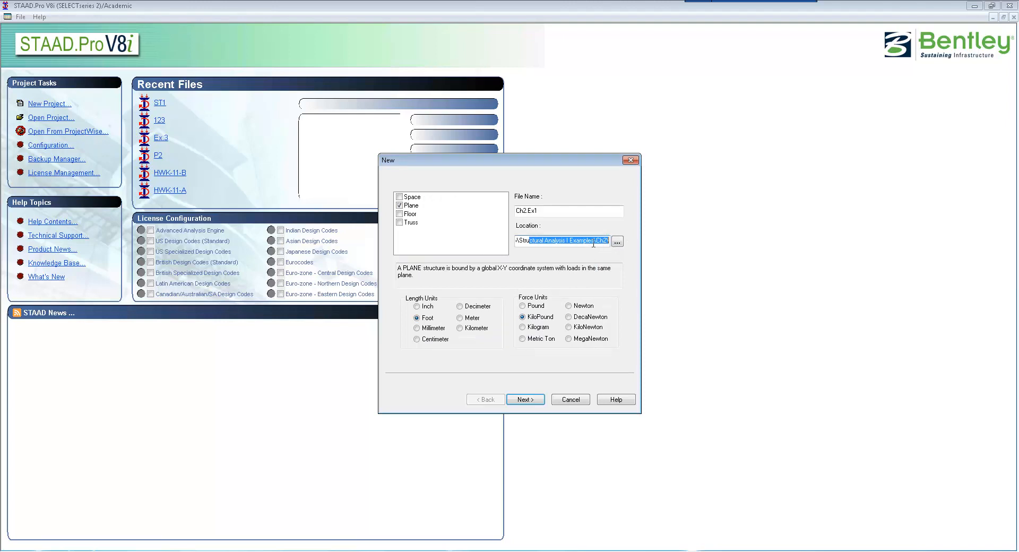
click(593, 243)
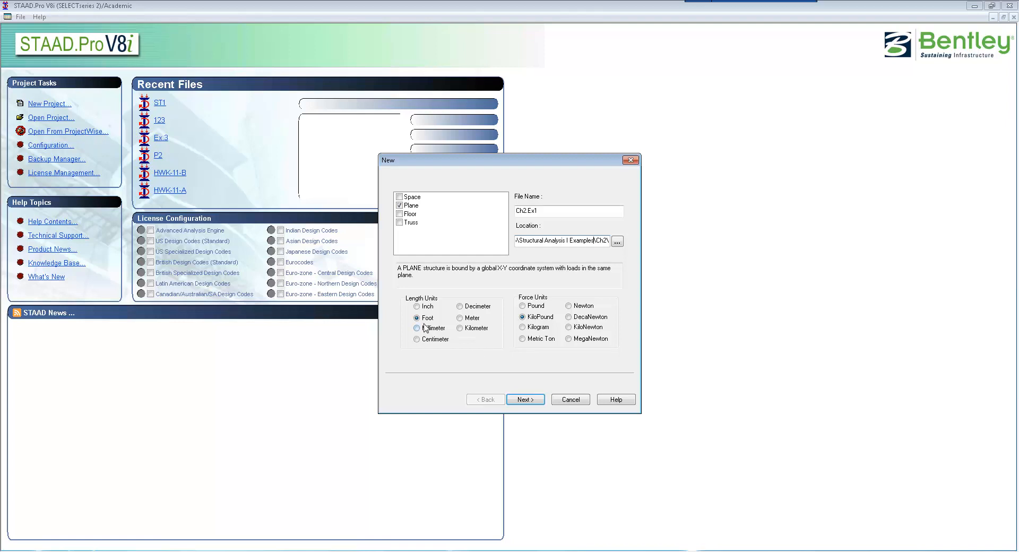
click(527, 400)
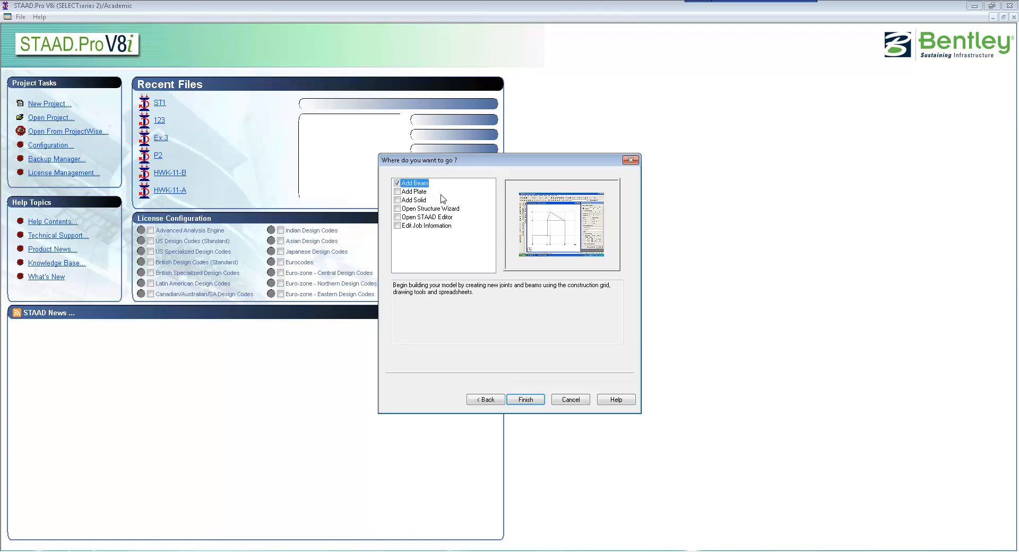
click(524, 403)
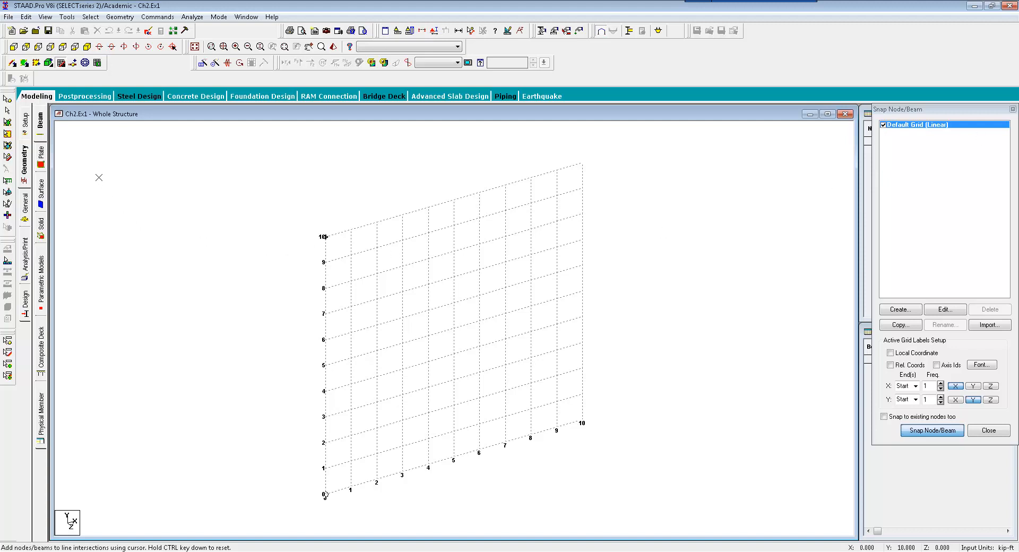
- Switch the model to the front view and dismiss the Snap Node/Beam grid
click(13, 47)
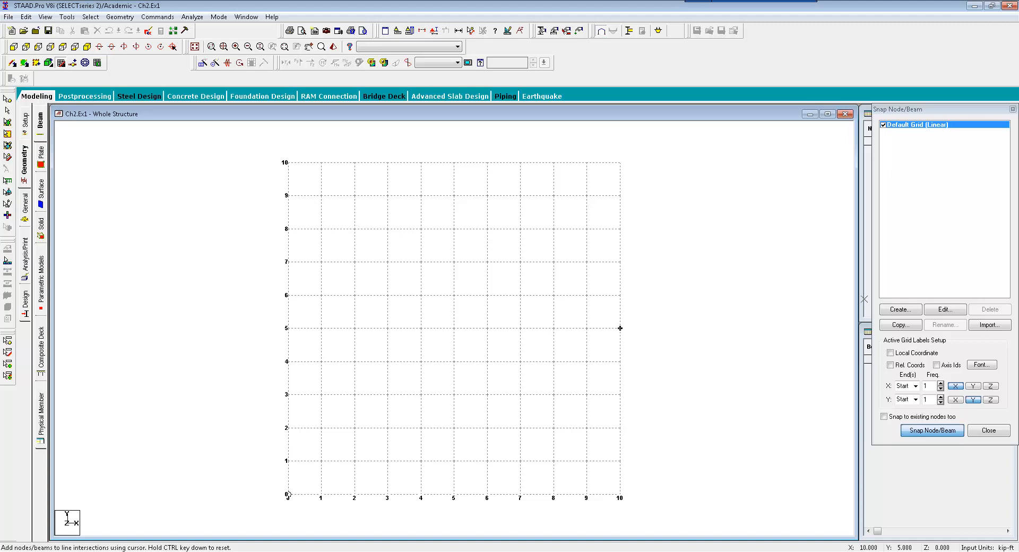
click(1012, 109)
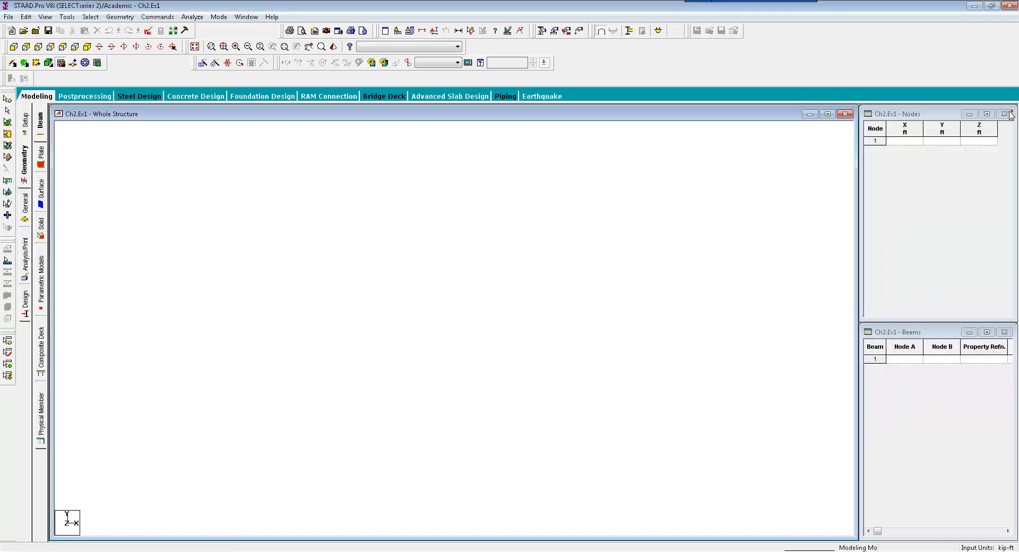
- Enter four nodes in the Nodes table at X = 0, 6, 15 and 22 ft
click(909, 142)
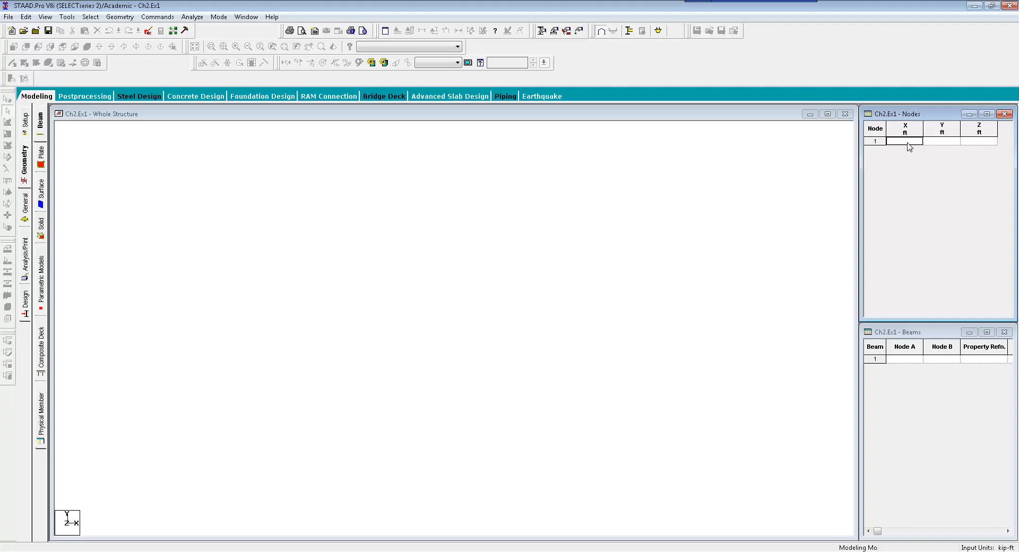
text(0)
key(Return)
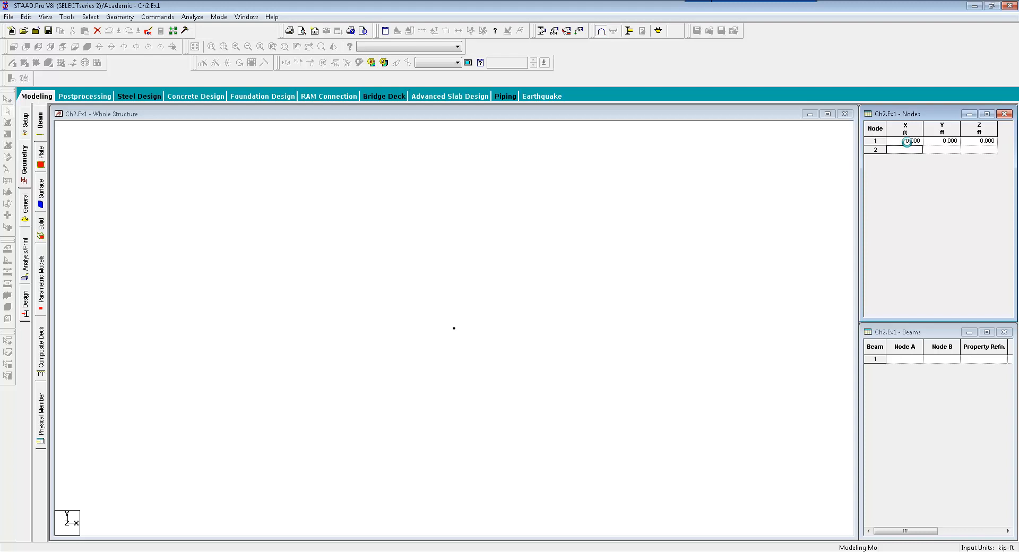
text(6)
key(Return)
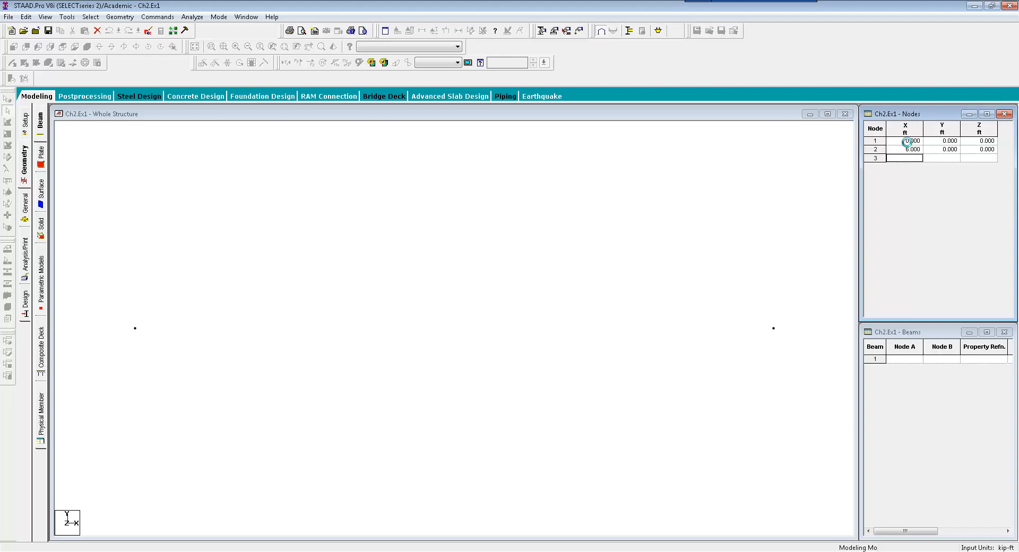
text(15)
key(Return)
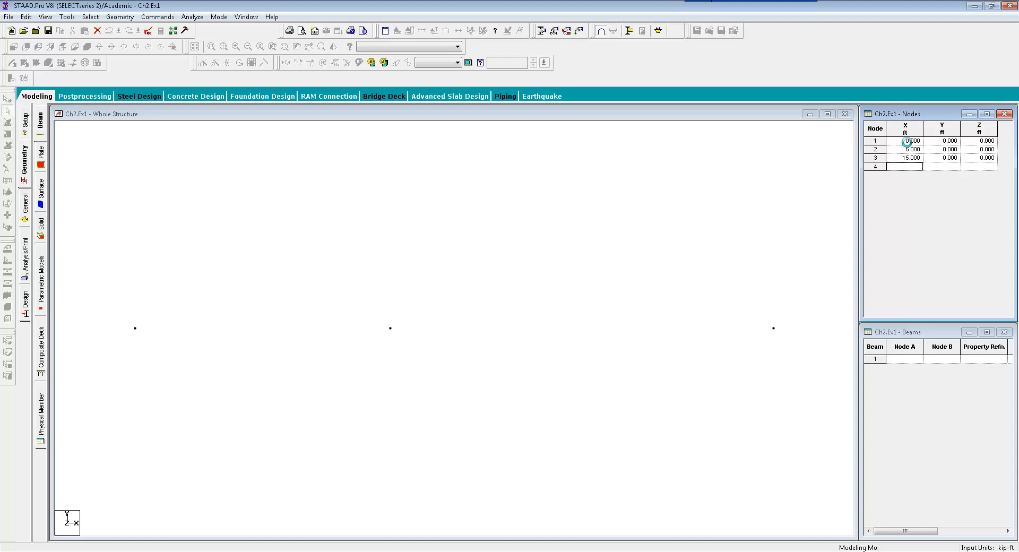
text(22)
key(Return)
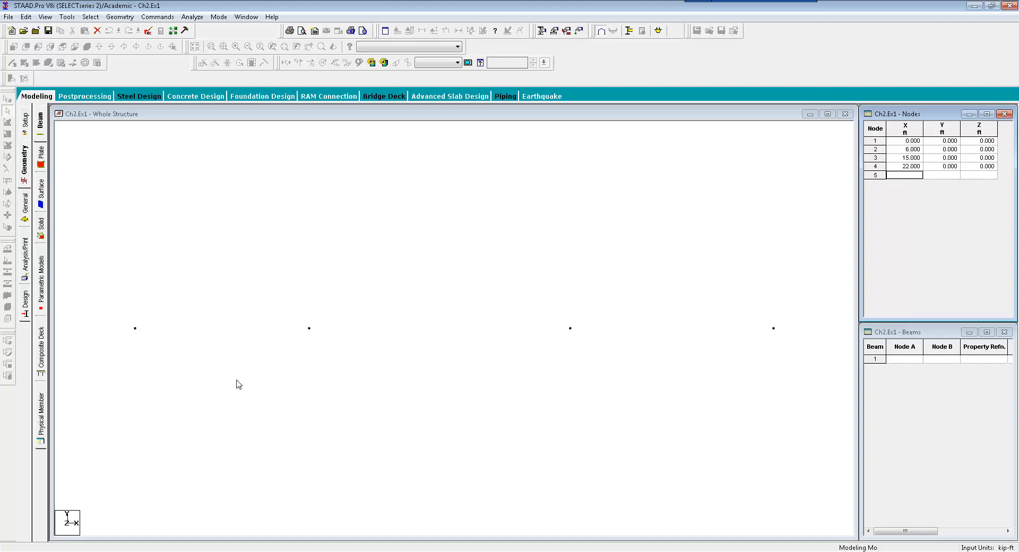
- Add beams connecting nodes 1 to 2, 2 to 3 and 3 to 4, and leave the Add Beam command
click(132, 283)
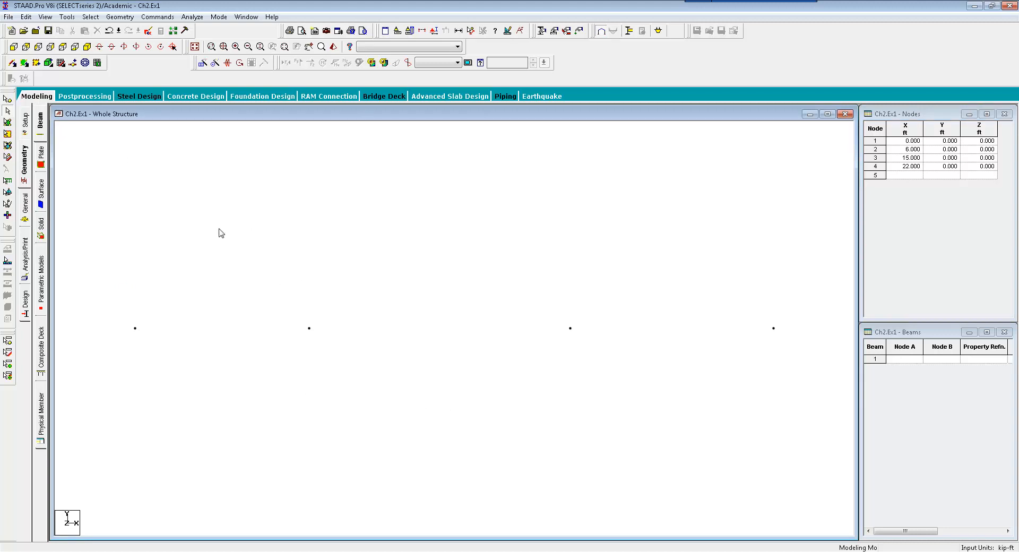
click(12, 63)
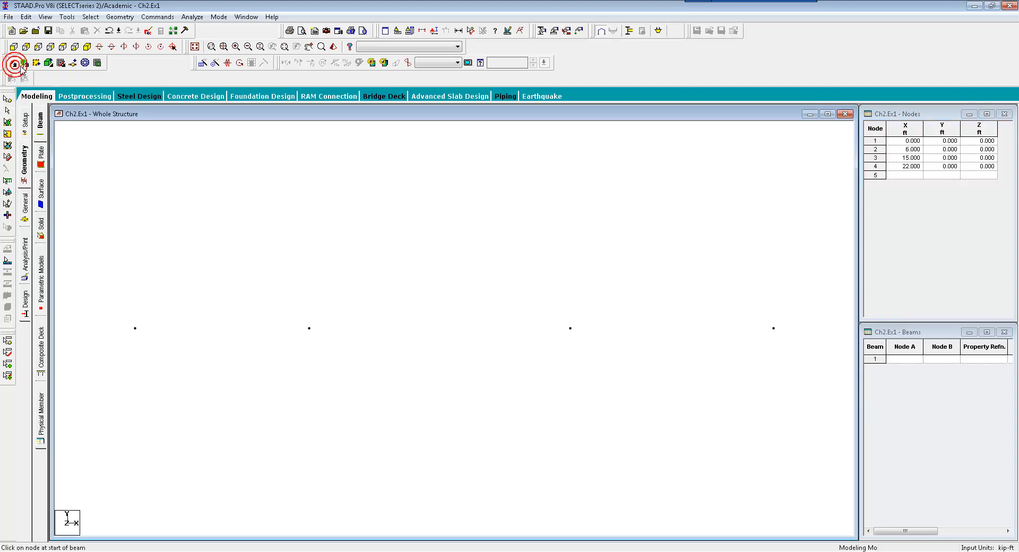
click(135, 328)
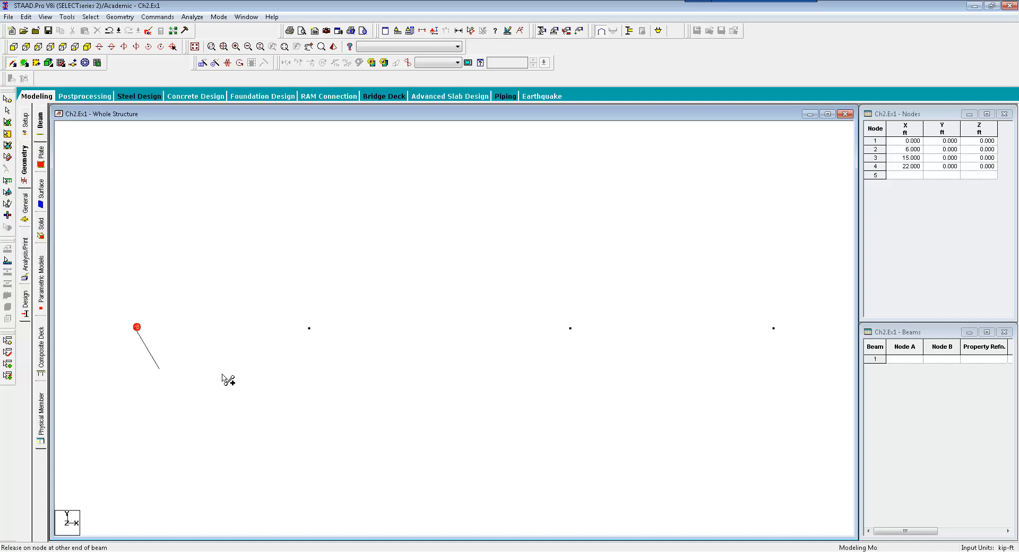
click(307, 329)
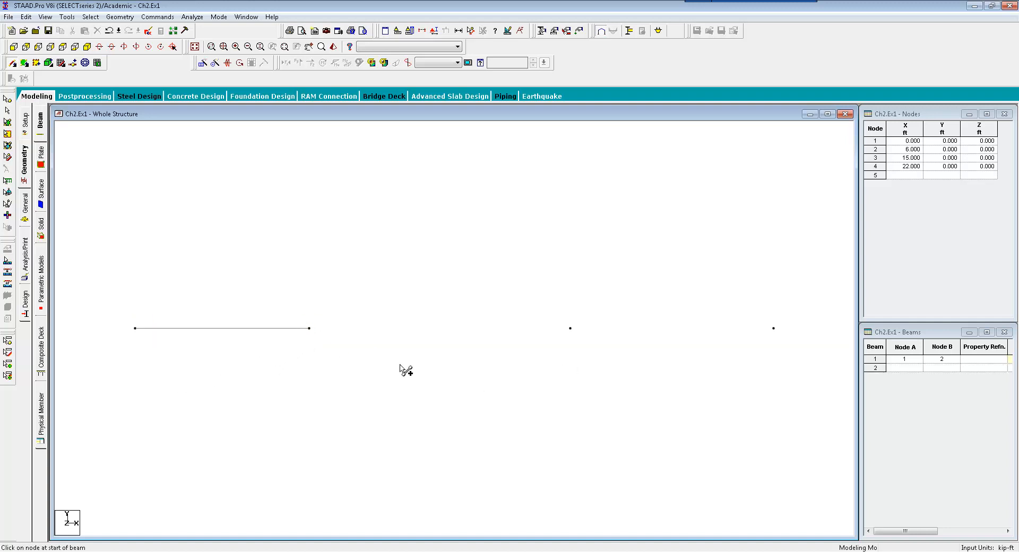
drag(309, 329, 774, 329)
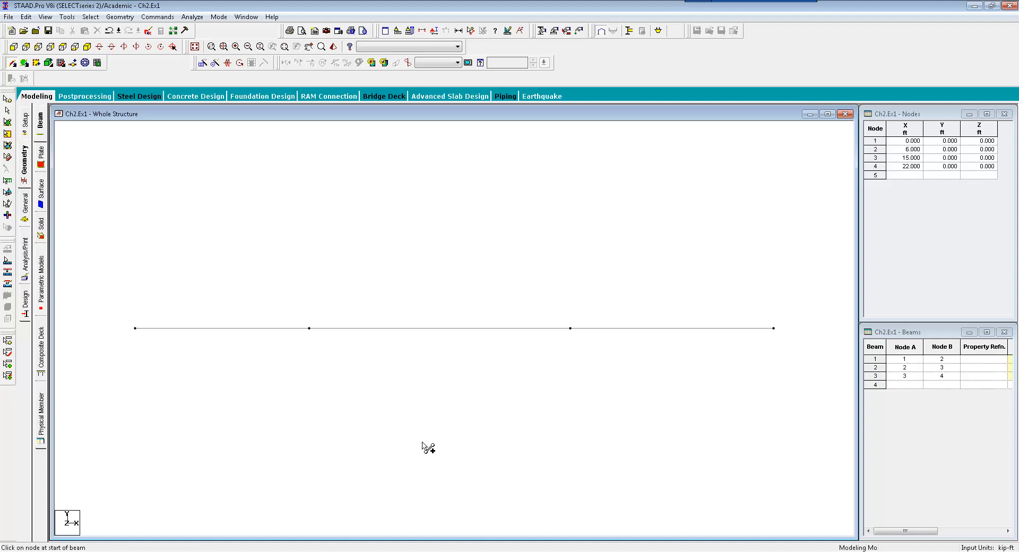
key(Escape)
- Turn on the node number labels for the structure
right_click(394, 399)
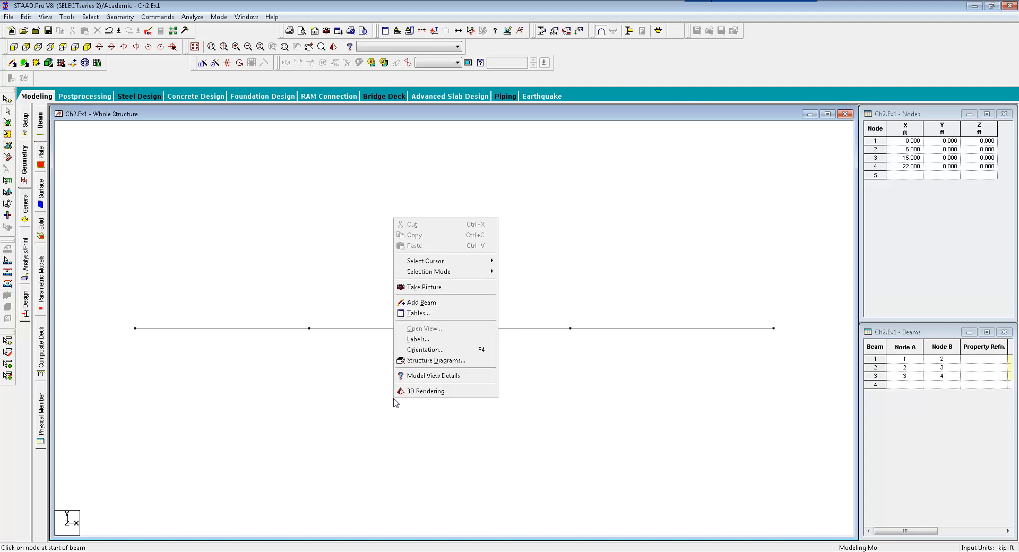
click(416, 339)
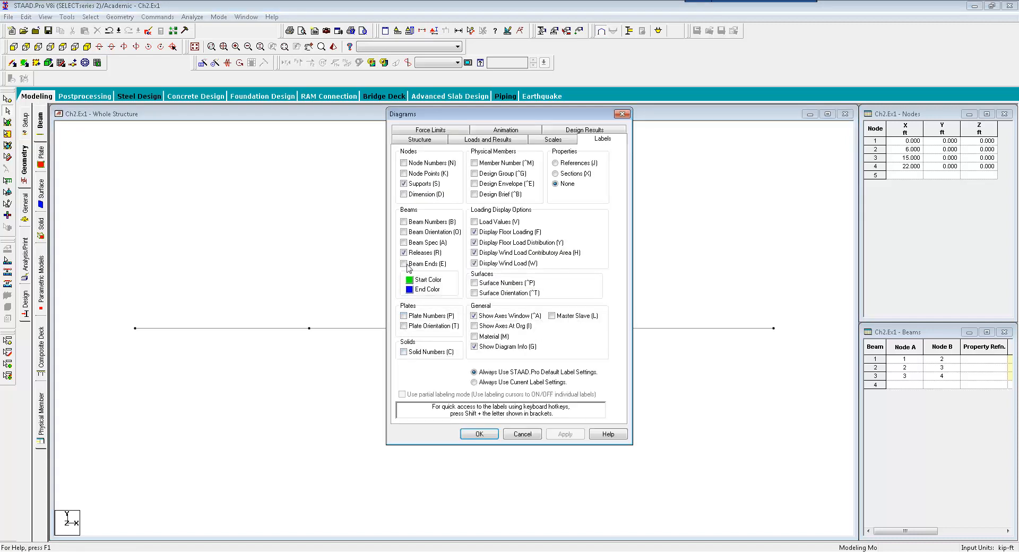
click(412, 163)
click(479, 434)
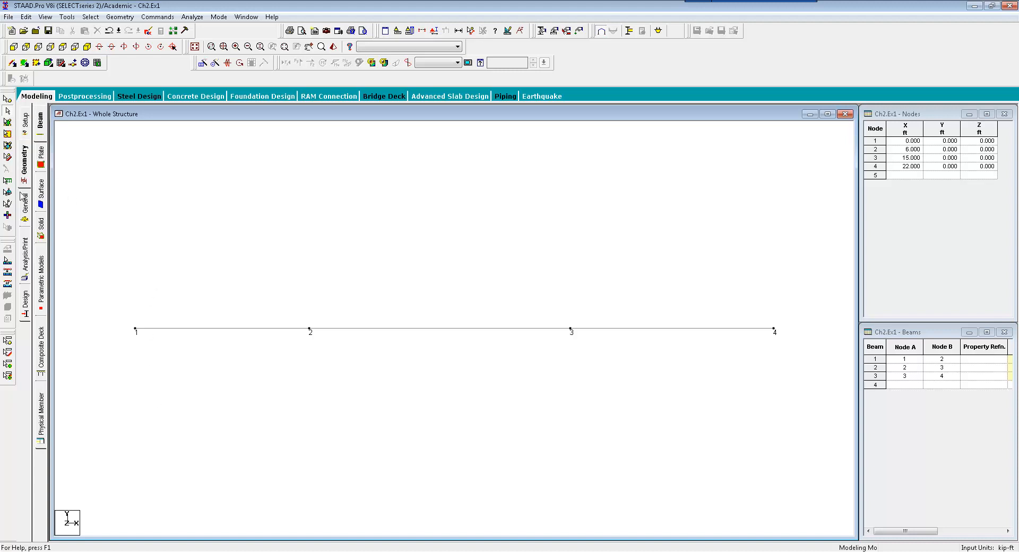
- Assign the American W4X13 steel section from the section database to all three beams
click(23, 212)
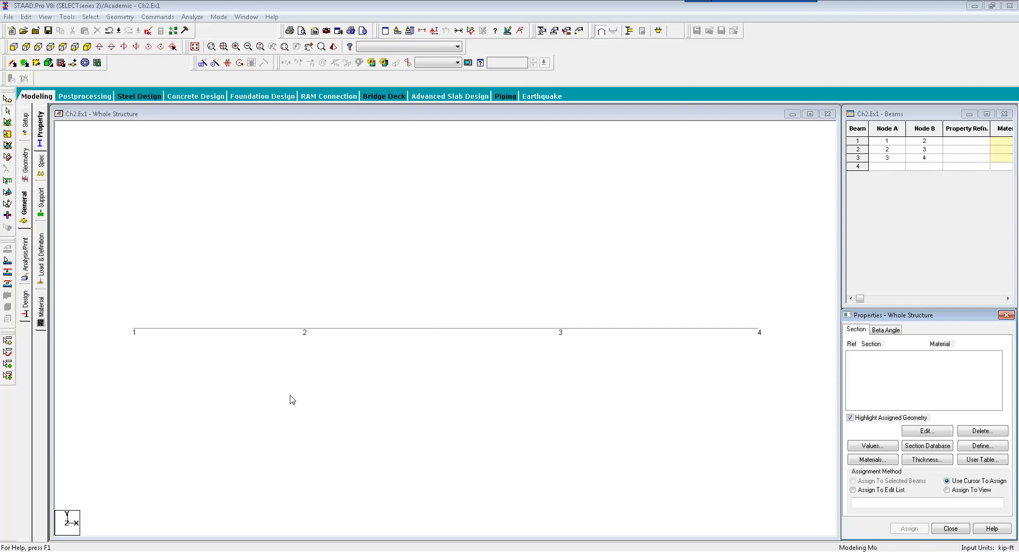
drag(745, 254, 113, 384)
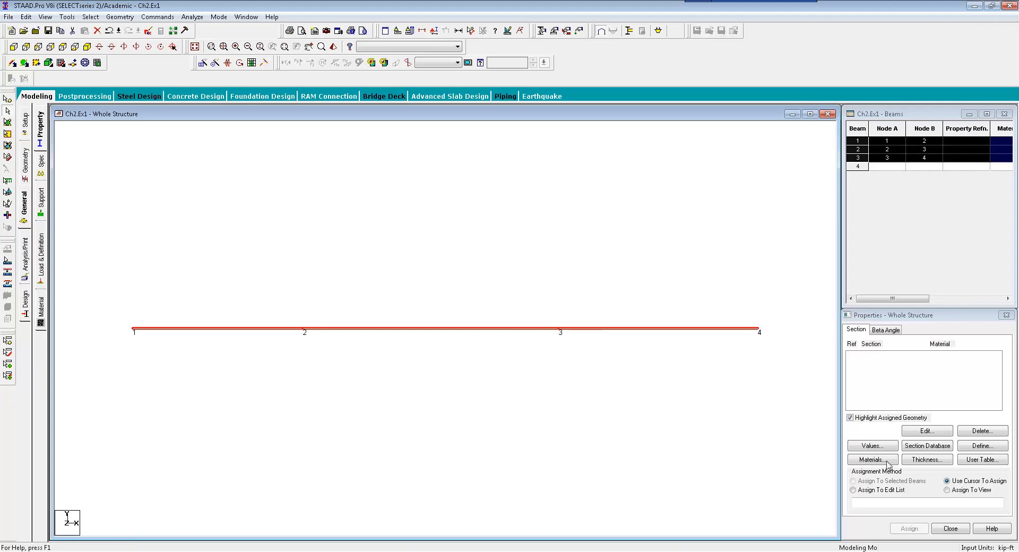
click(944, 450)
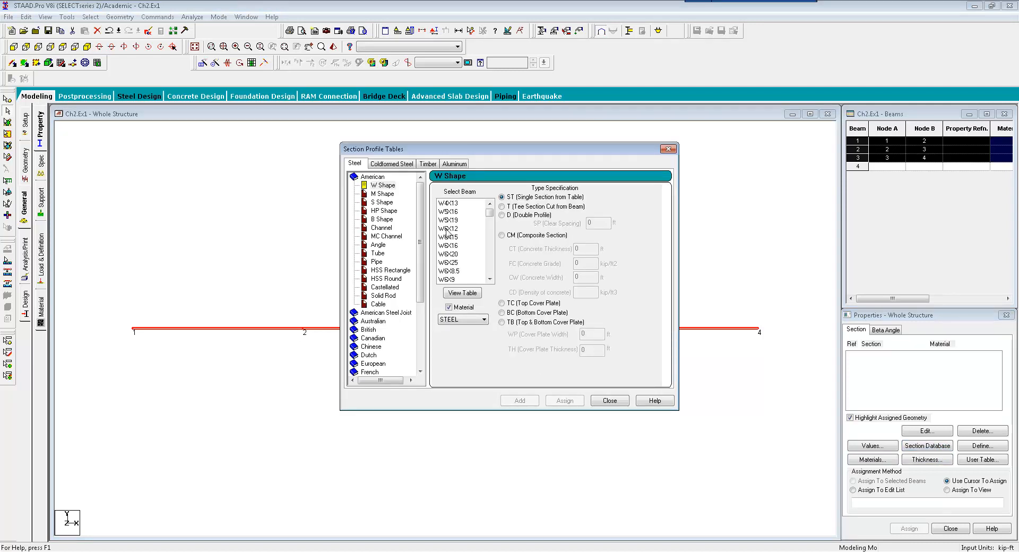
click(458, 204)
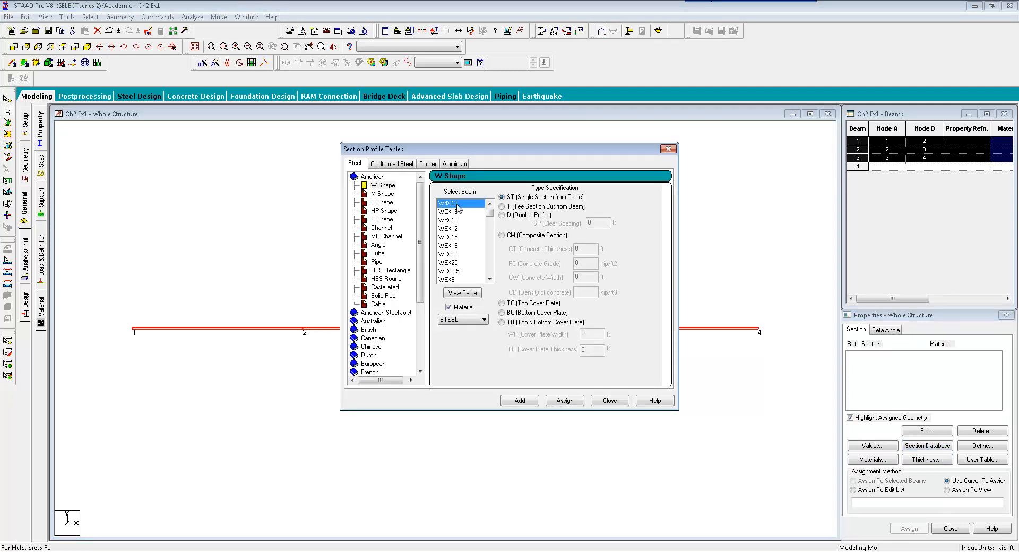
click(579, 404)
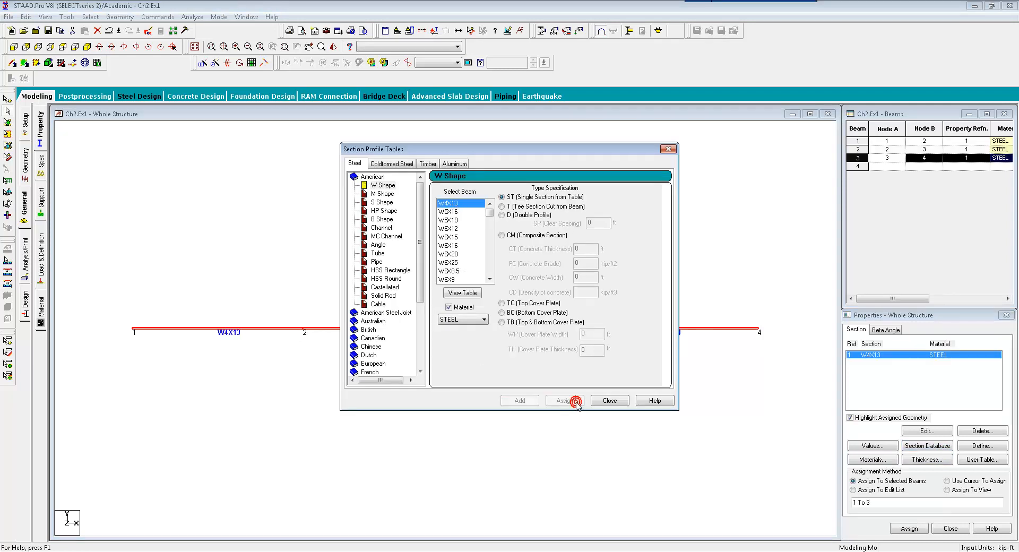
click(620, 403)
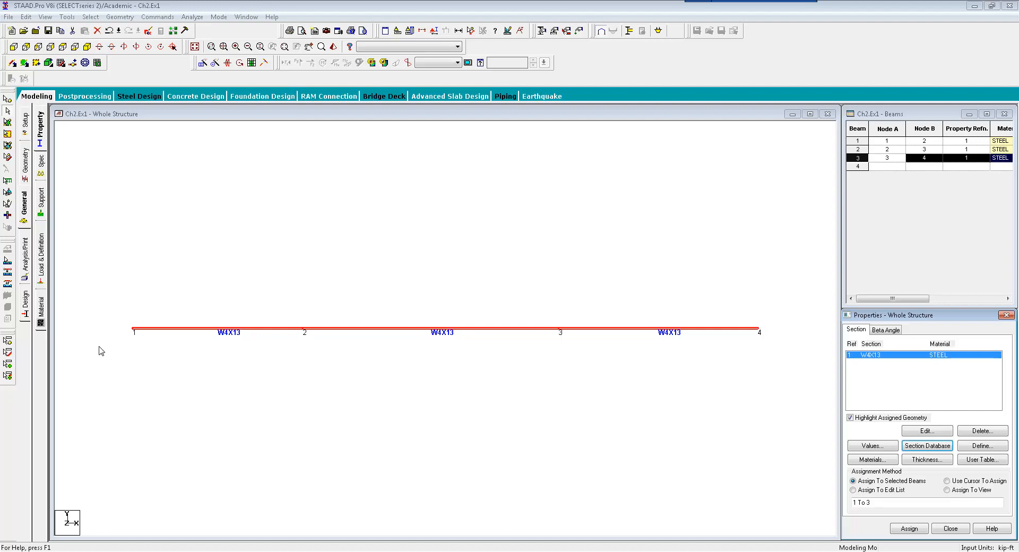
- Create a fixed support for the structure
click(41, 207)
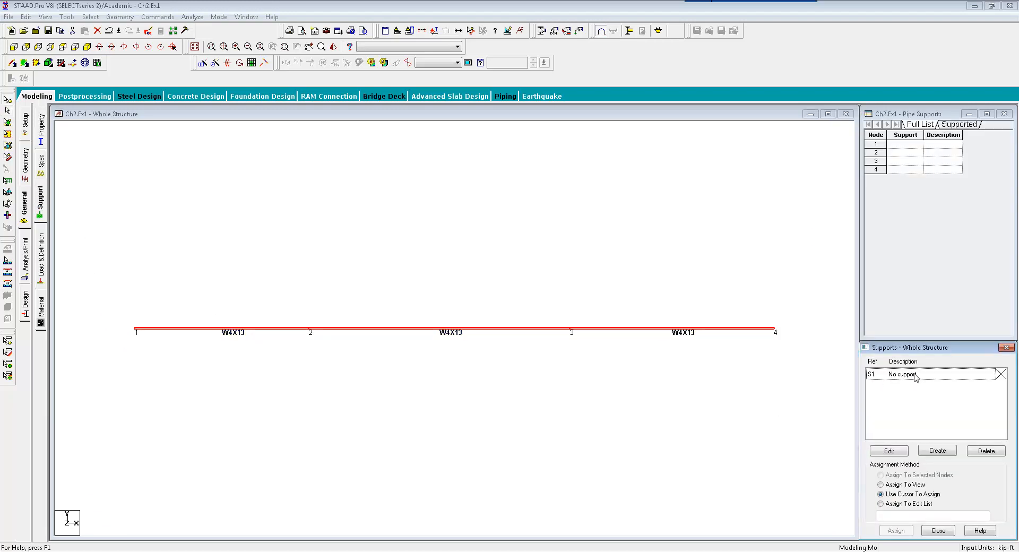
click(927, 449)
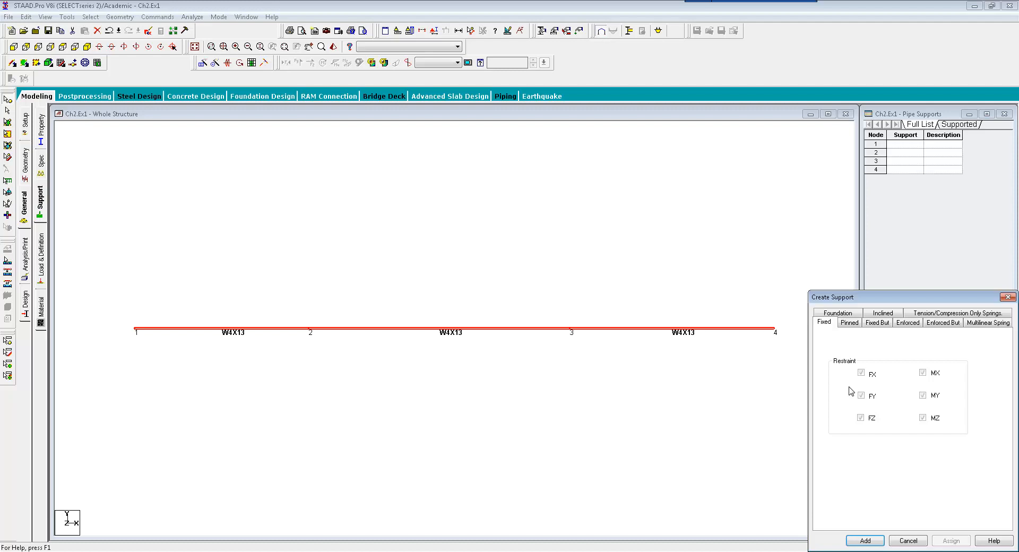
click(873, 539)
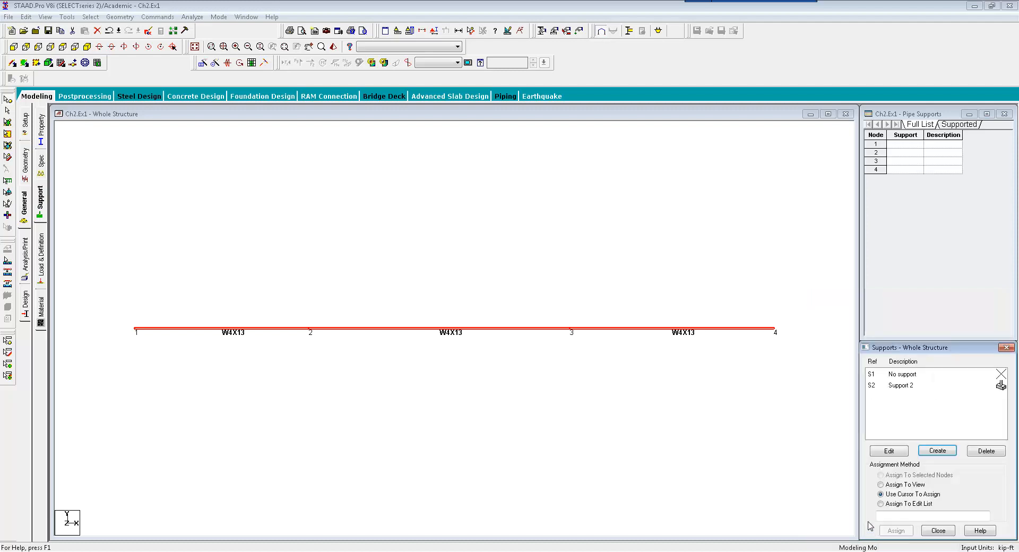
- Create a Fixed But support with FX, FZ, MX, MY and MZ released, leaving only FY restrained
click(936, 451)
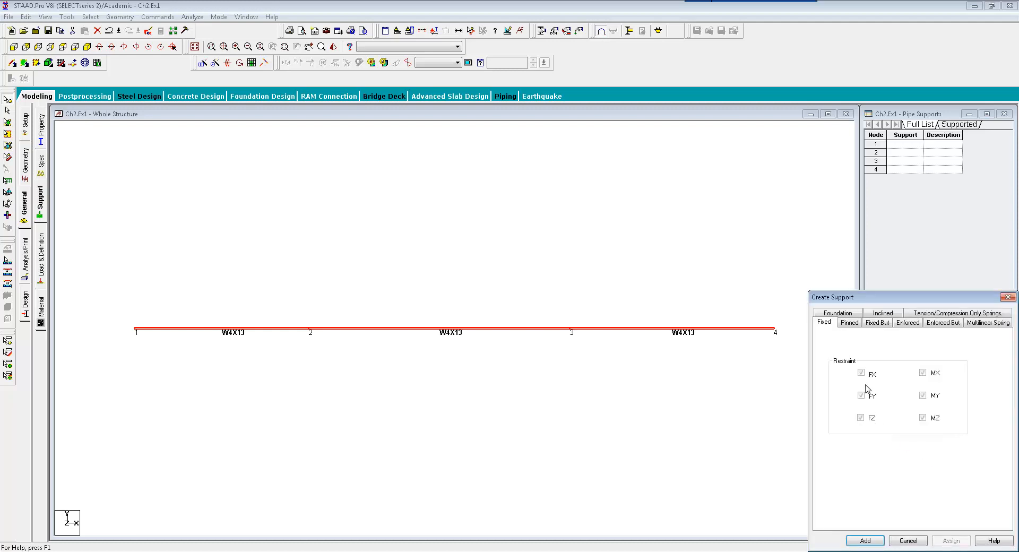
click(878, 324)
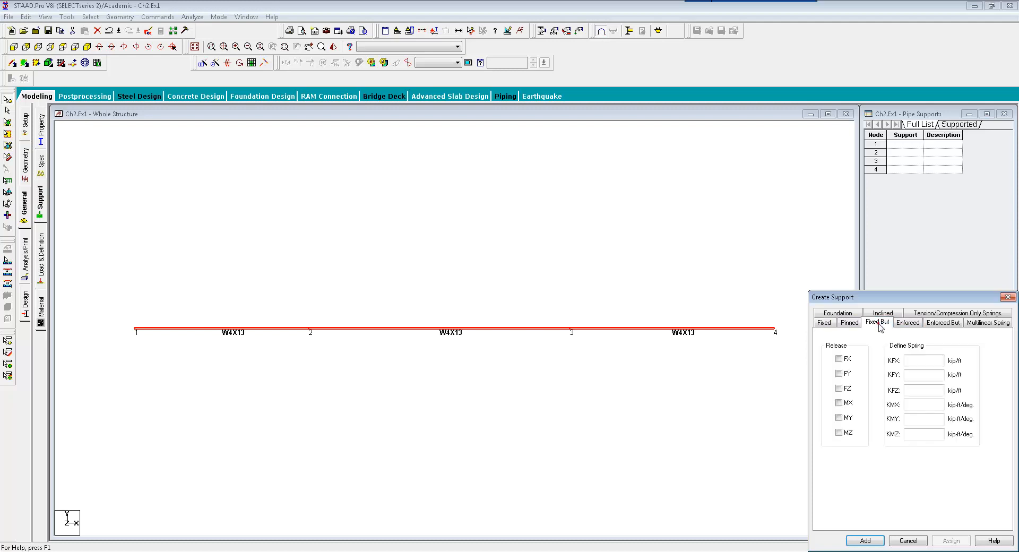
click(838, 360)
click(839, 389)
click(839, 403)
click(839, 418)
click(838, 432)
click(874, 541)
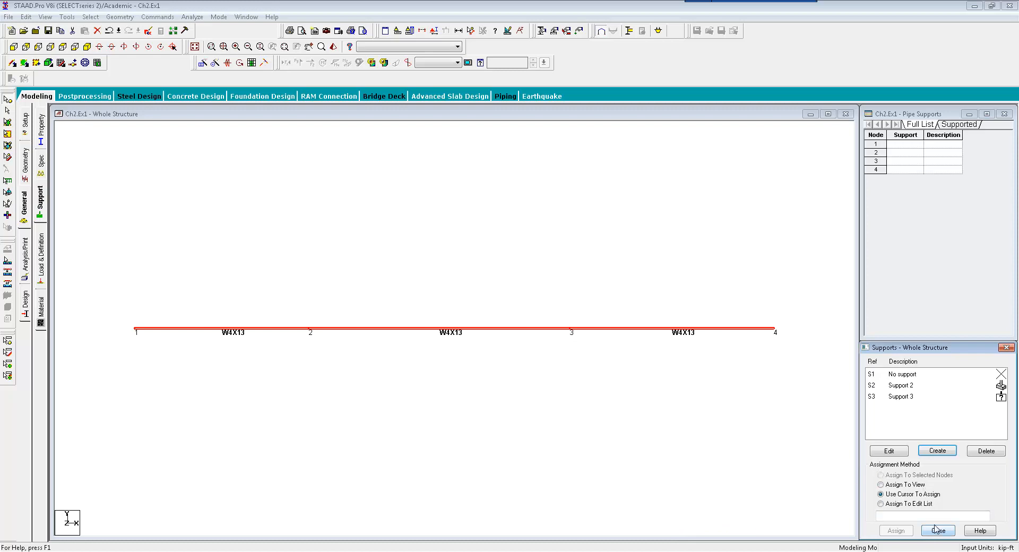
- Assign the fixed support to node 1 and the Fixed But support to node 4, and leave support assignment
click(921, 389)
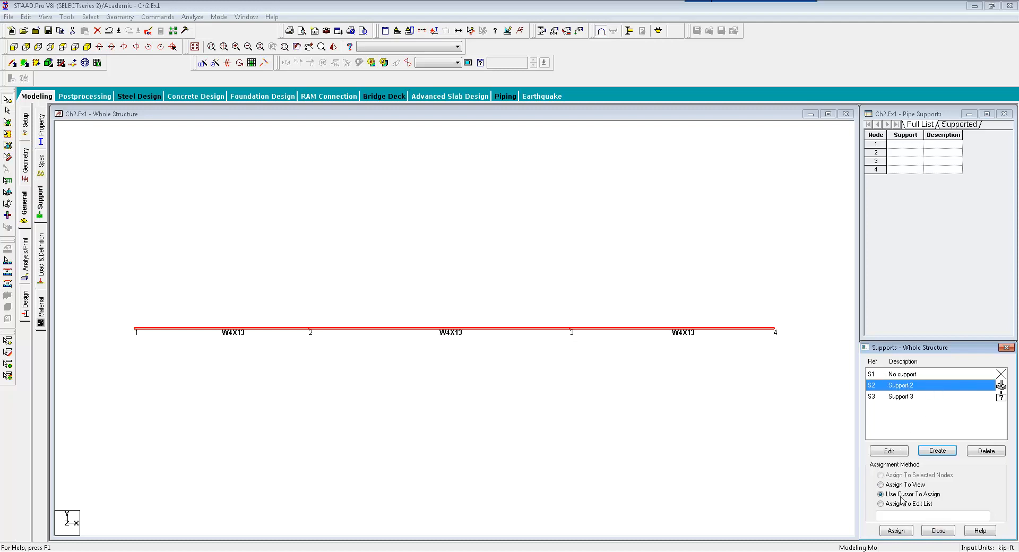
click(894, 530)
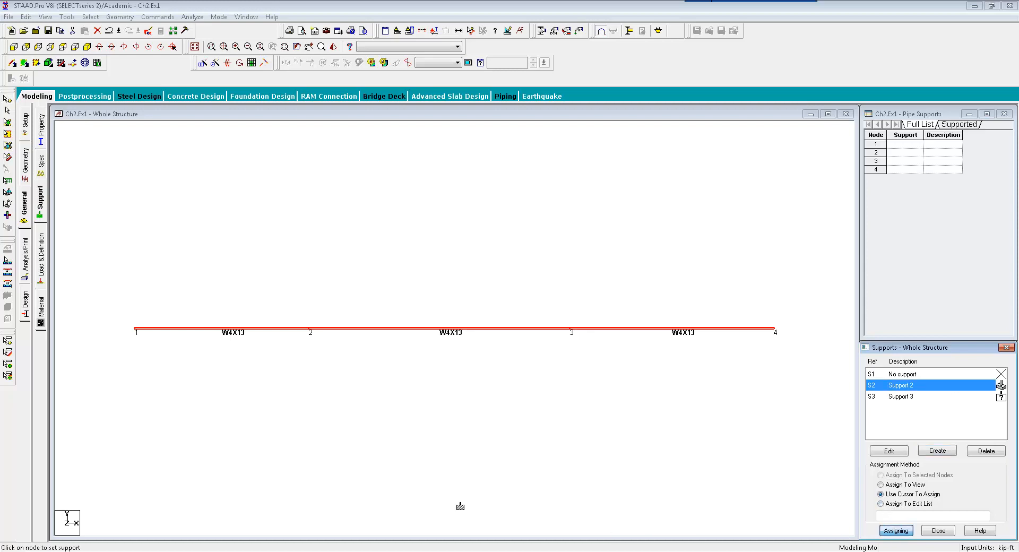
click(133, 329)
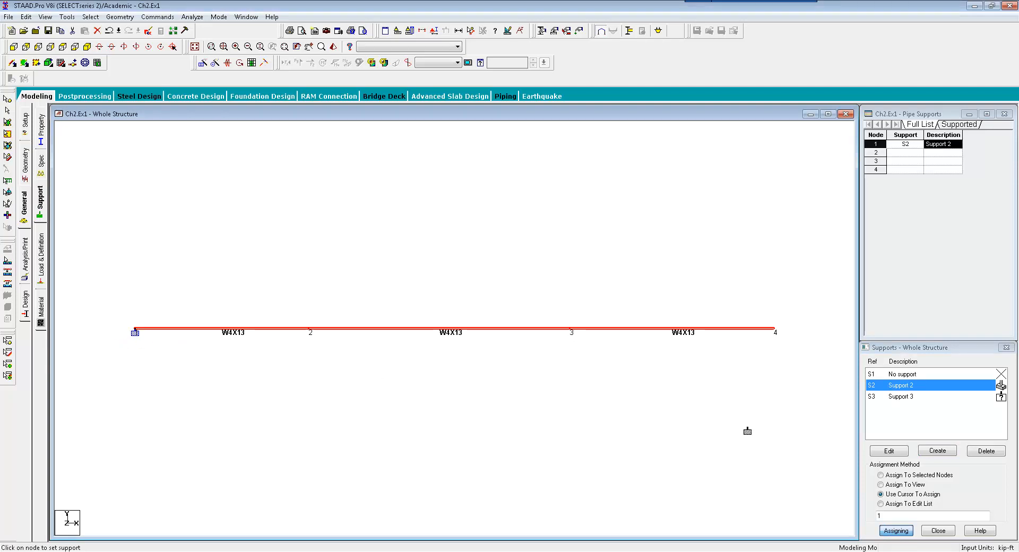
click(904, 398)
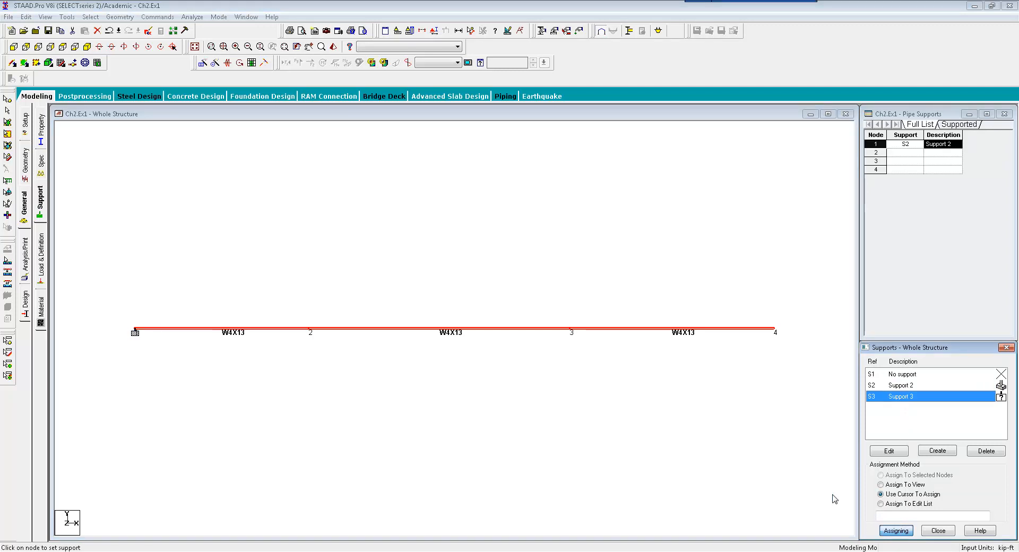
click(772, 331)
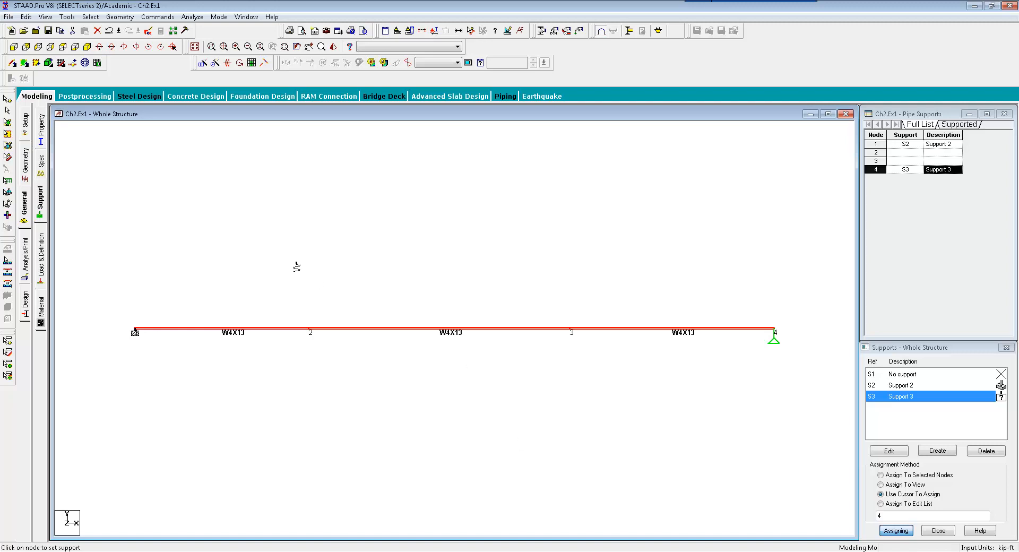
key(Escape)
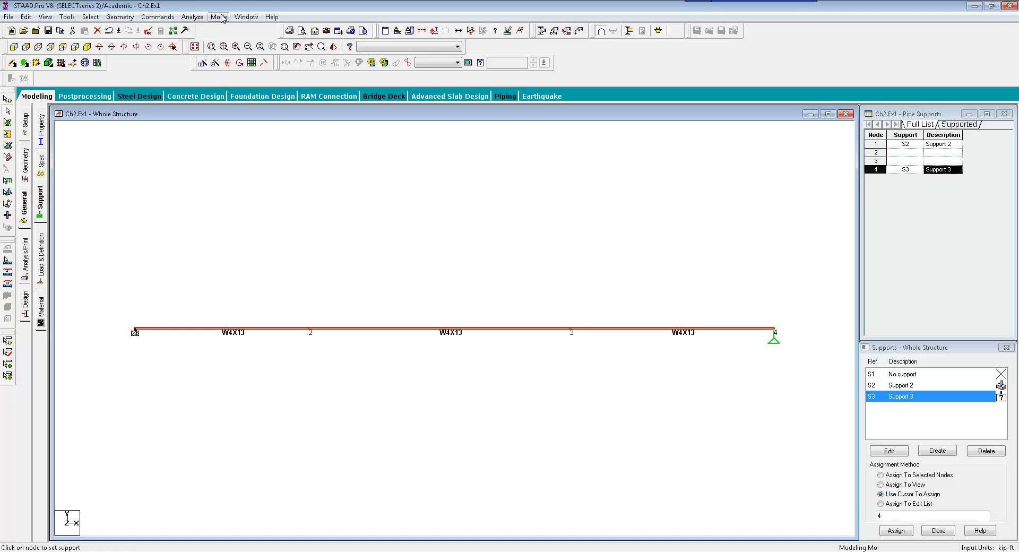
- Create a member release specification at the beam end, releasing FZ, MX, MY and MZ
click(145, 19)
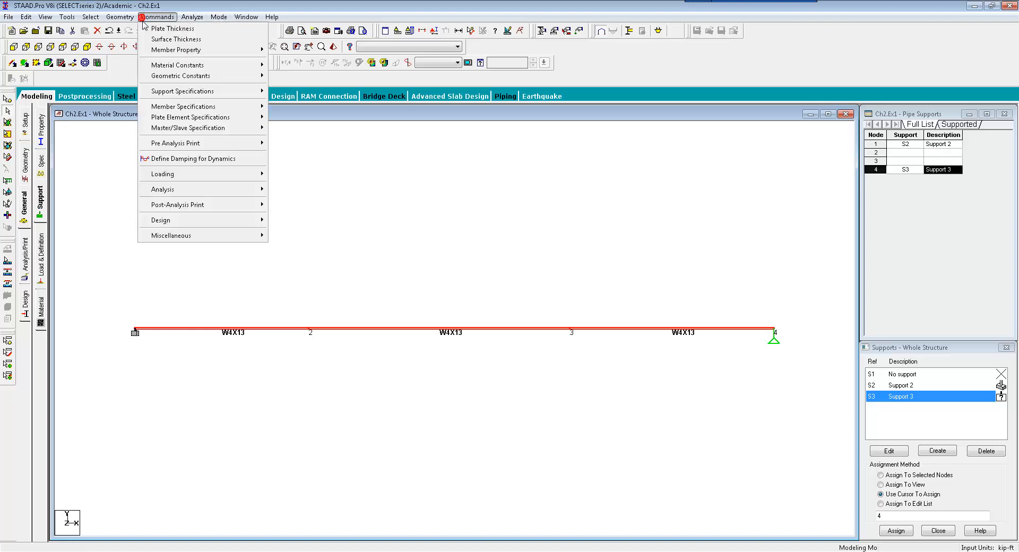
mouse_move(162, 108)
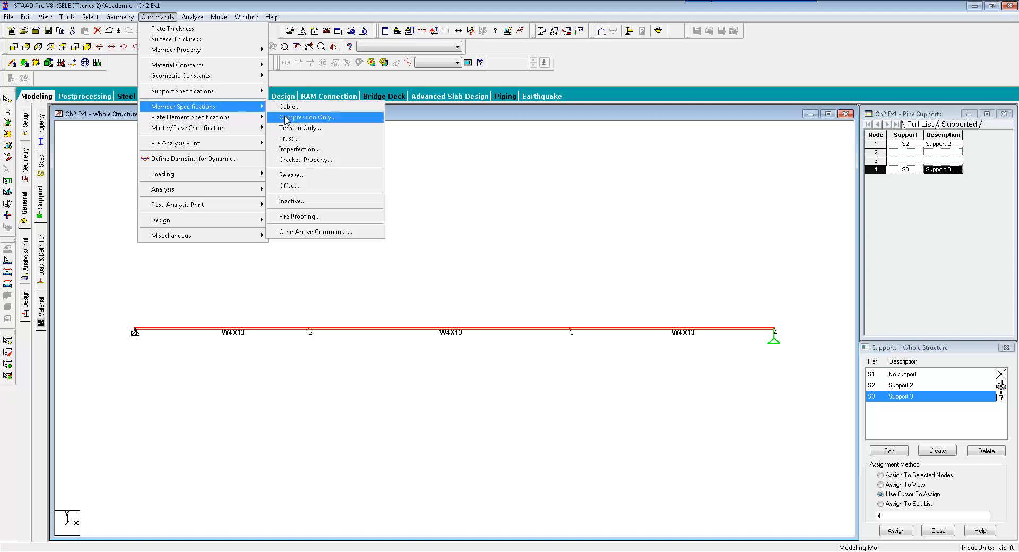
click(290, 172)
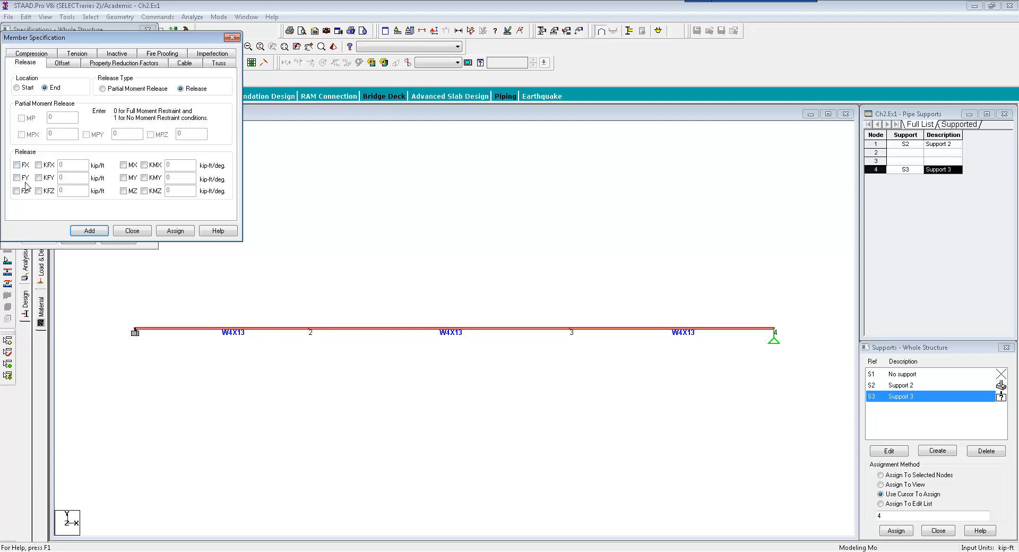
click(17, 190)
click(123, 190)
click(123, 178)
click(123, 165)
click(77, 229)
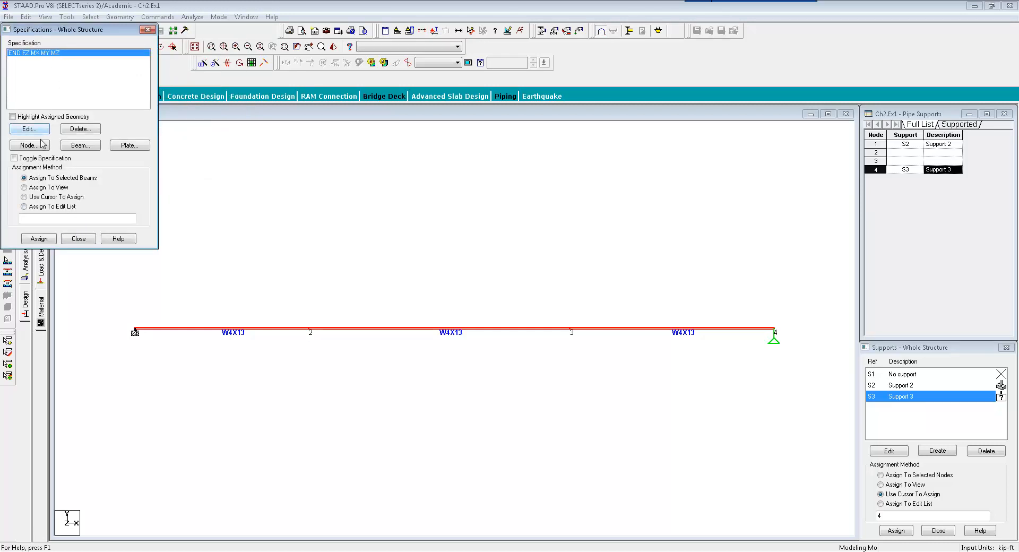
- Assign the end release to the beam between nodes 2 and 3, saving the modified structure, and close the specifications
click(27, 196)
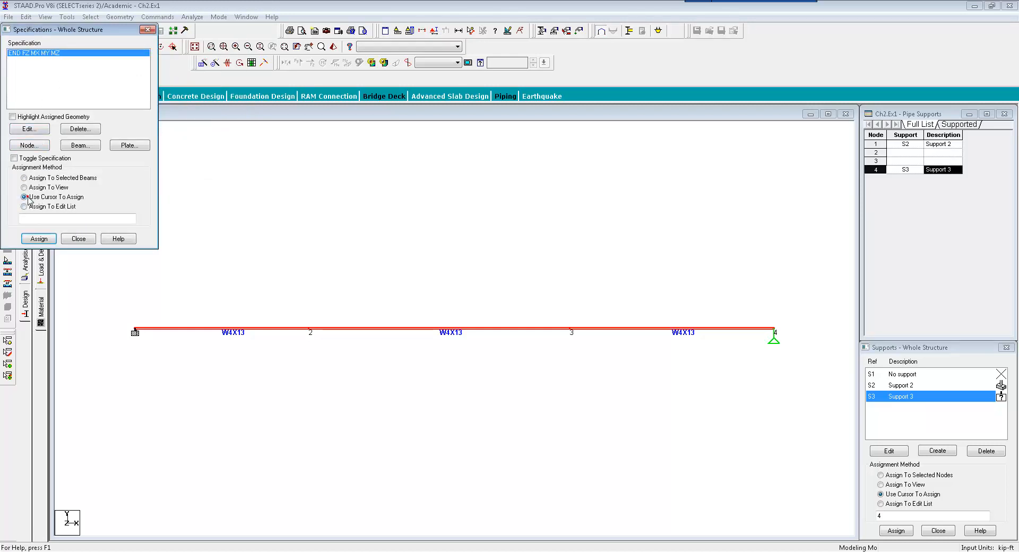
click(38, 238)
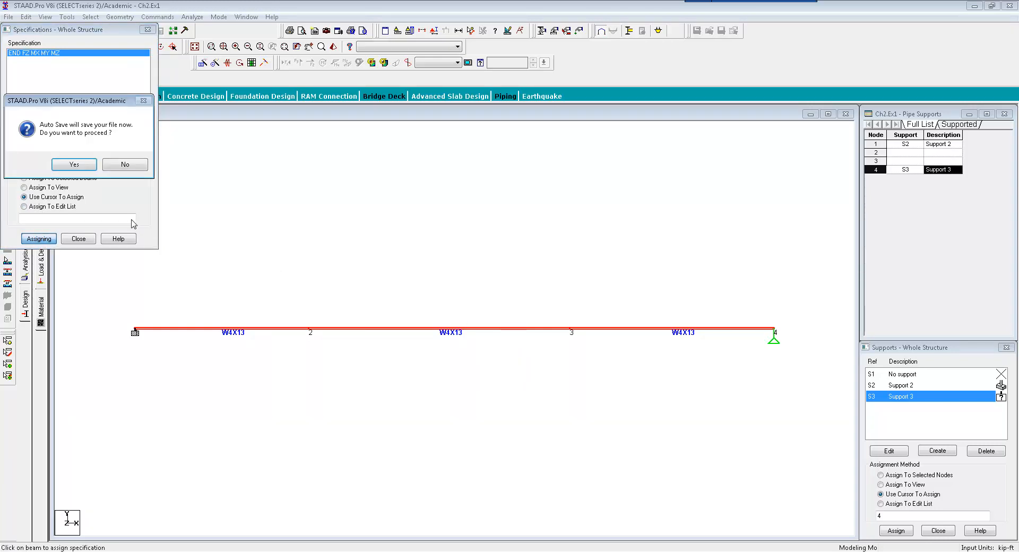
click(74, 164)
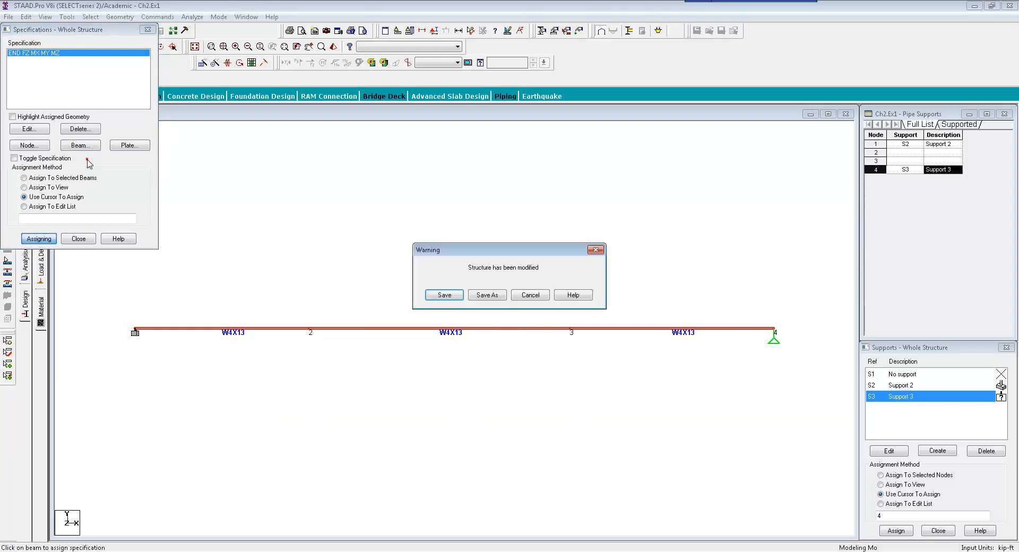
click(444, 294)
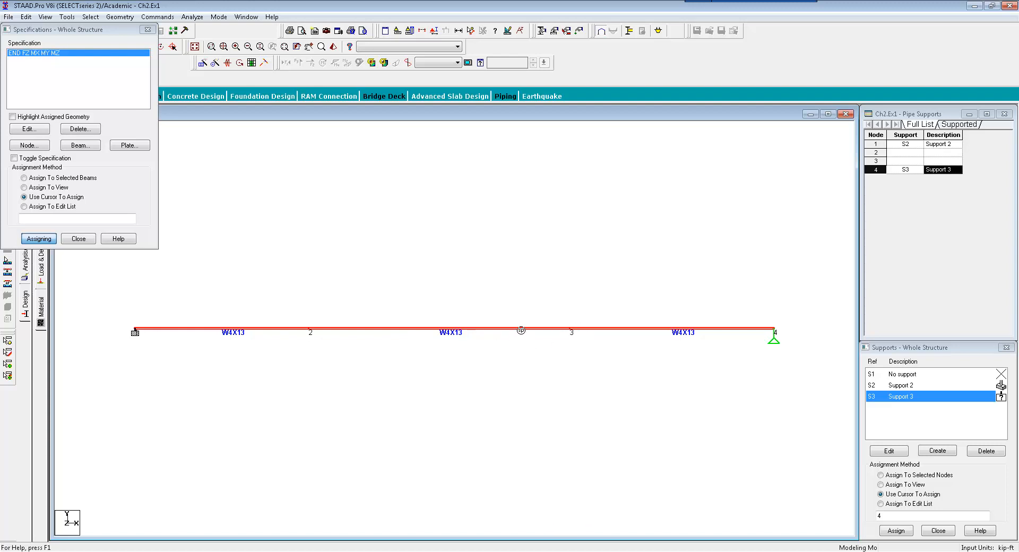
click(520, 331)
click(147, 30)
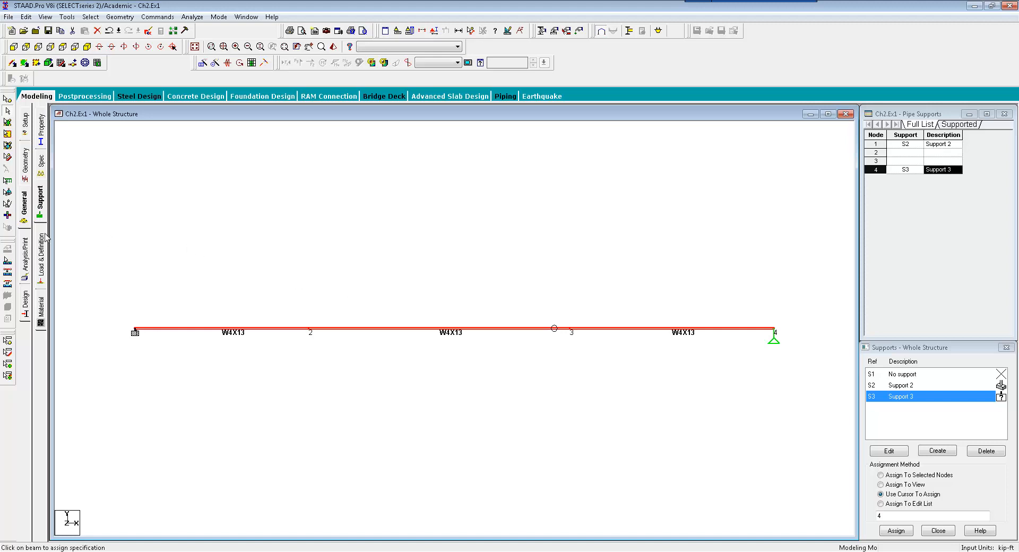
- Add primary load case 1 titled LOAD CASE 1 with loading type None
click(40, 263)
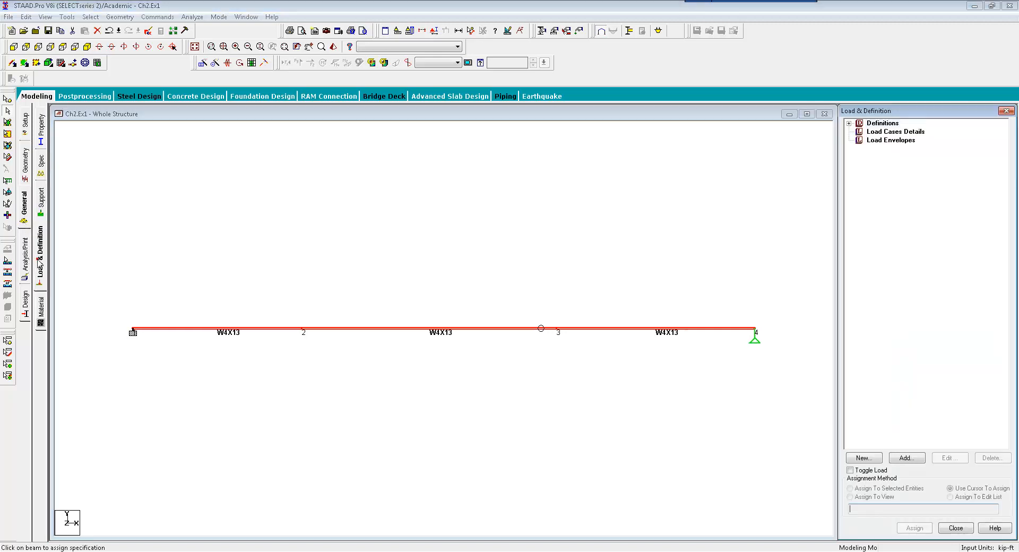
click(878, 132)
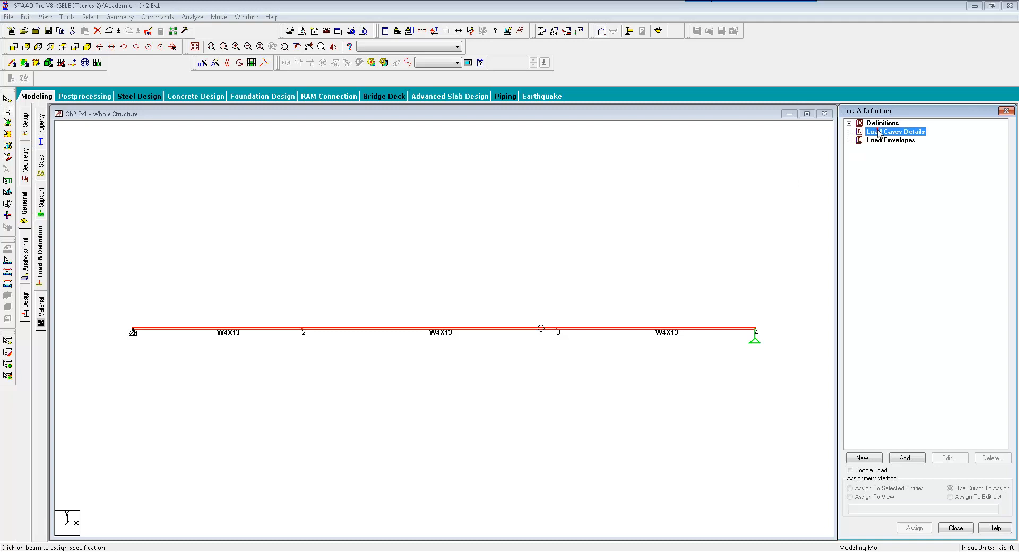
click(905, 458)
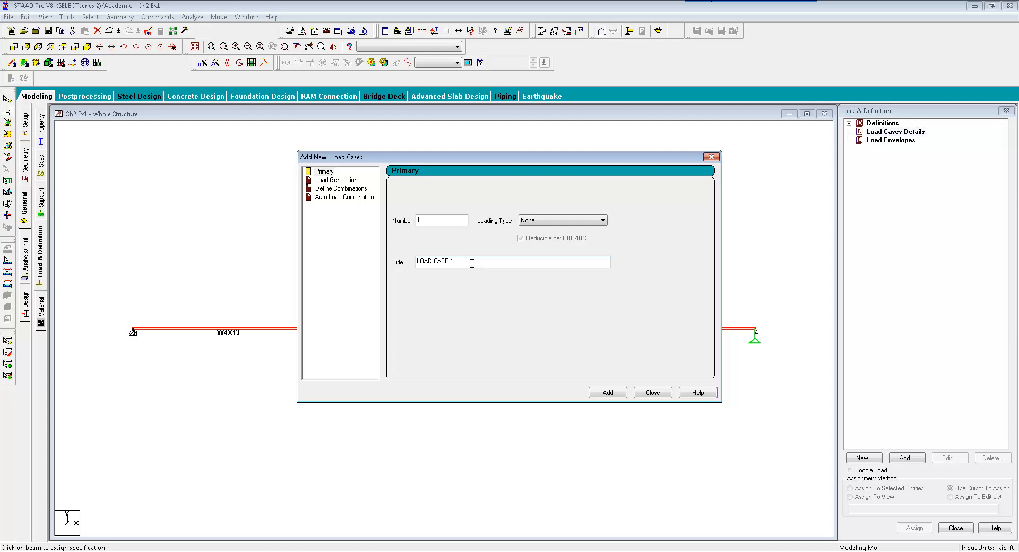
click(599, 392)
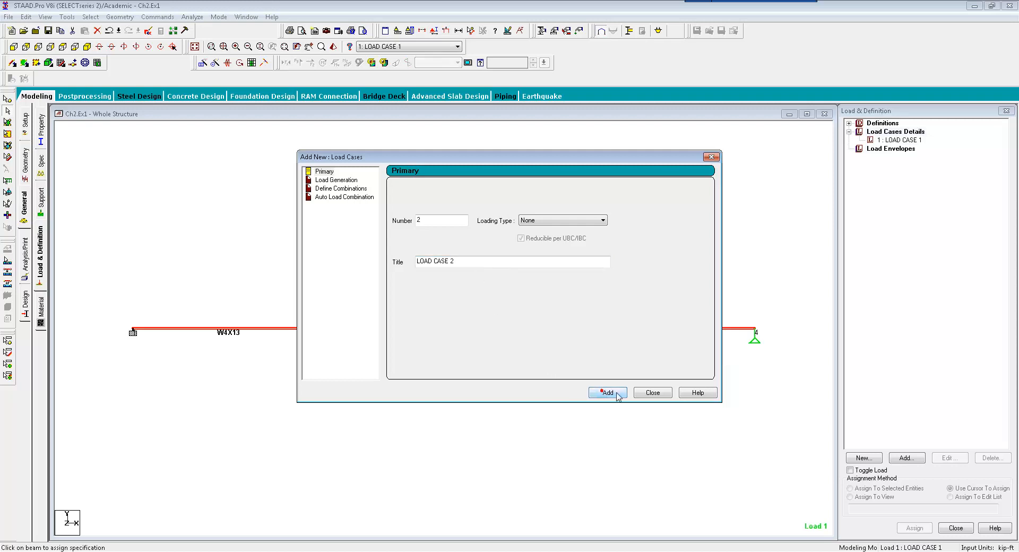
click(642, 393)
- Add a nodal load with a moment Mz of 5 kip-ft to LOAD CASE 1
click(892, 140)
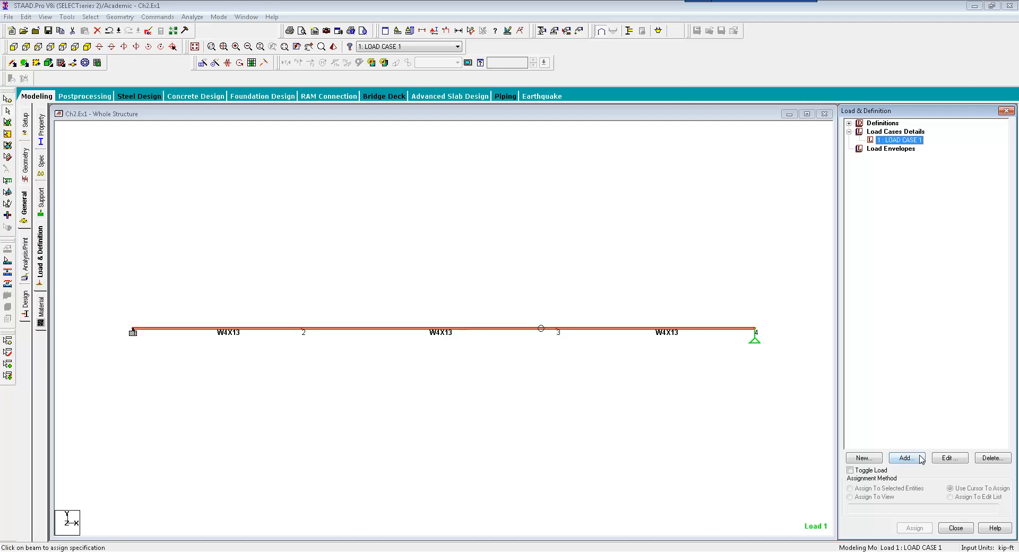
click(920, 458)
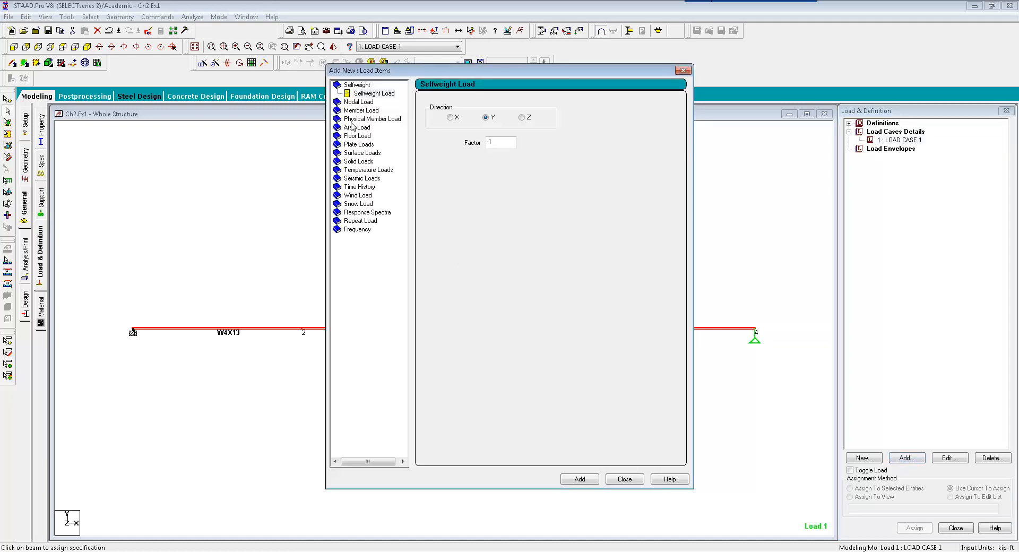
click(352, 101)
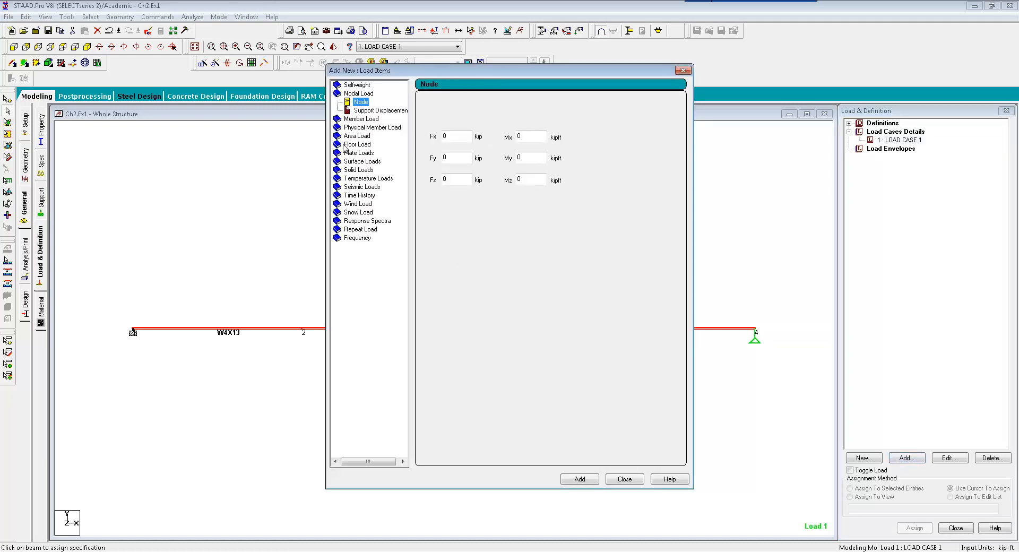
click(525, 180)
text(5)
click(579, 478)
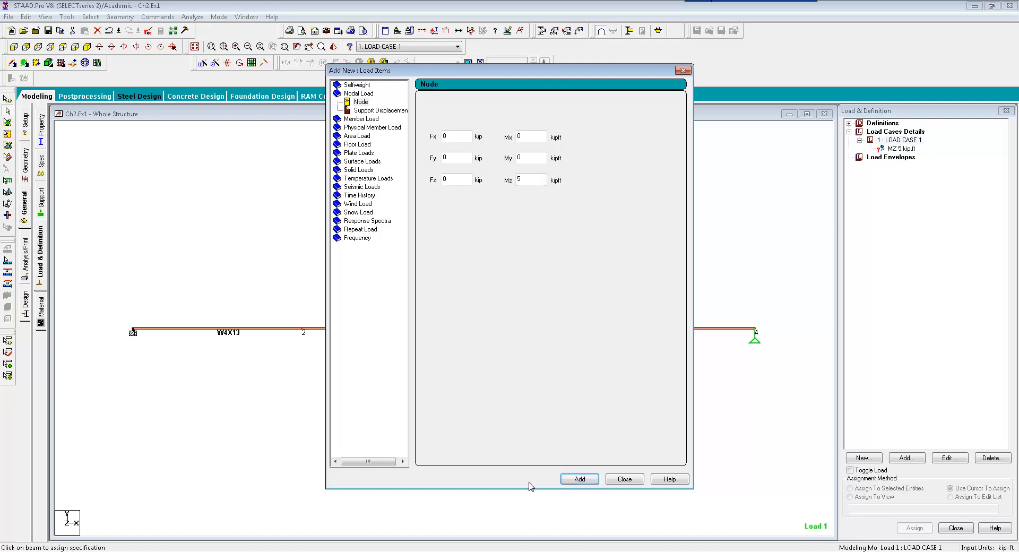
drag(530, 180, 508, 184)
- Add a uniform member force of -1 kip/ft in the GY direction with d1 = 0 and d2 = 7 ft to LOAD CASE 1
click(354, 119)
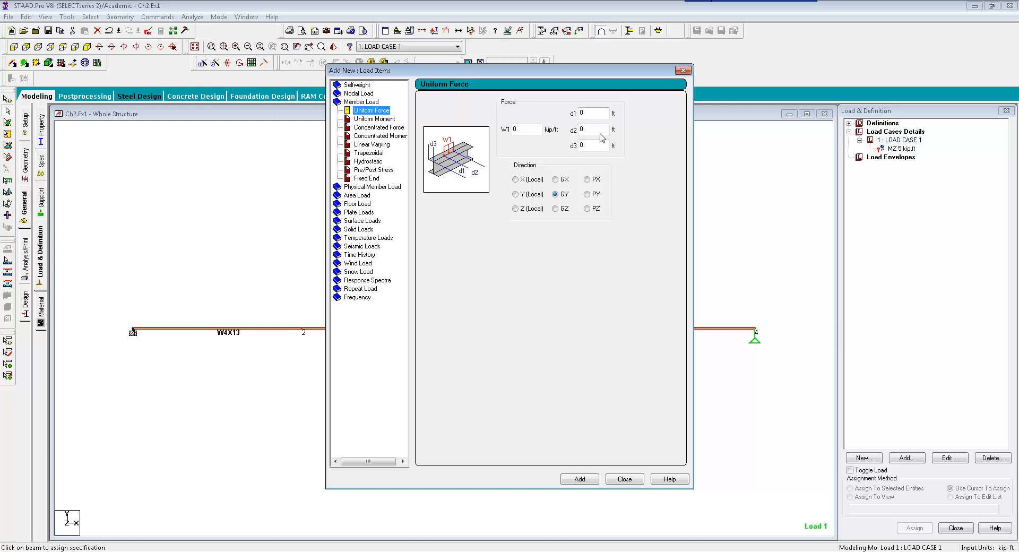
click(514, 129)
double_click(514, 128)
text(-1)
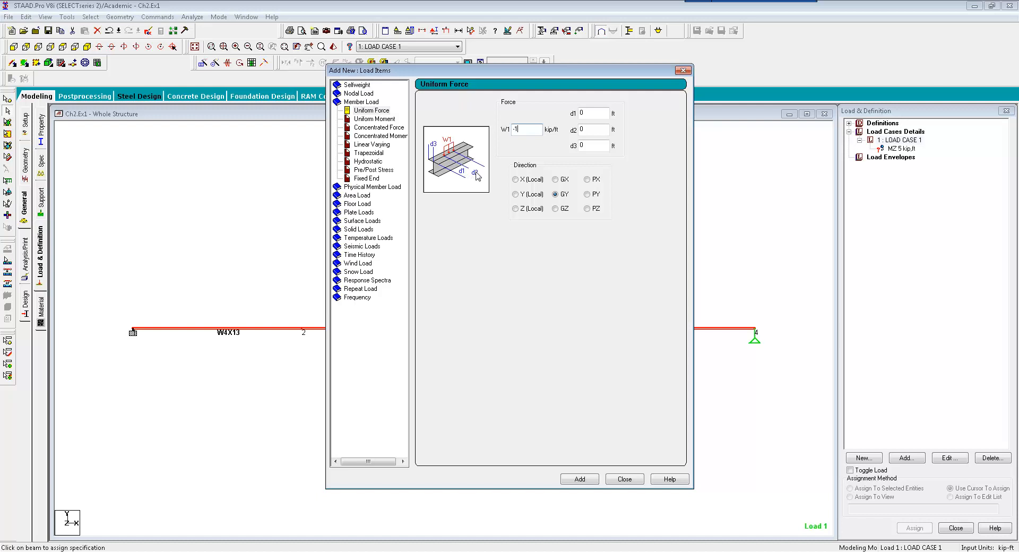
click(588, 130)
text(7)
click(582, 480)
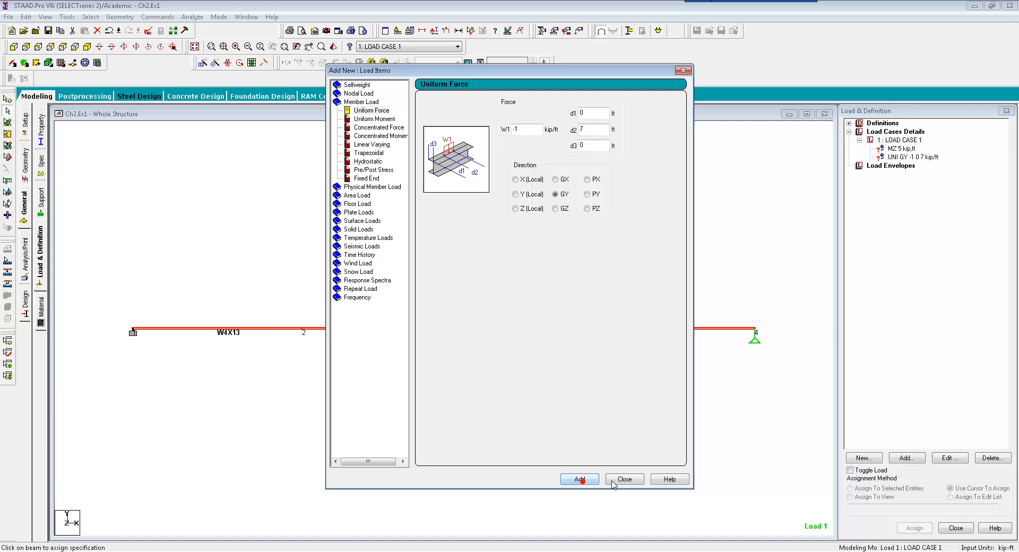
click(612, 480)
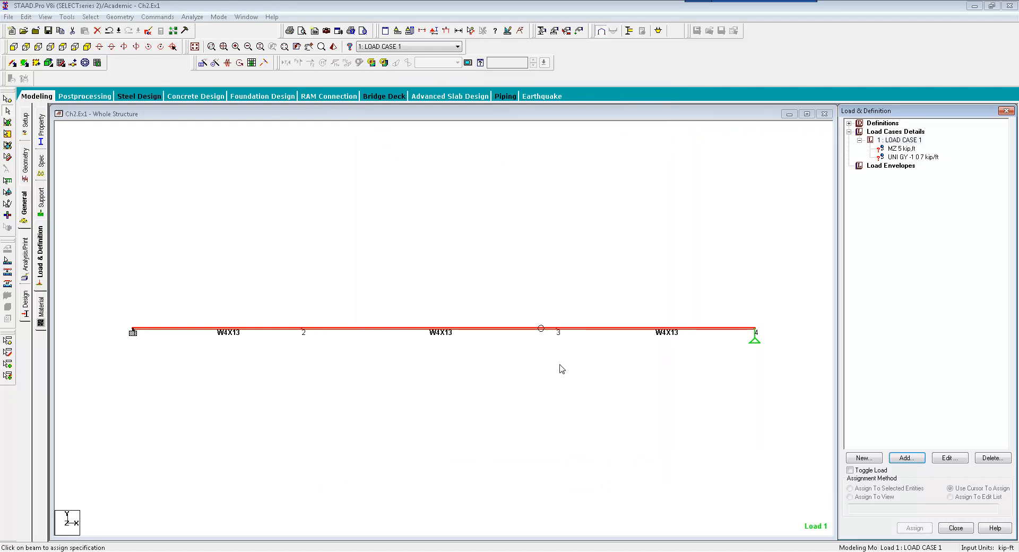
- Assign the uniform GY member load of LOAD CASE 1 to the beam between nodes 3 and 4
click(913, 157)
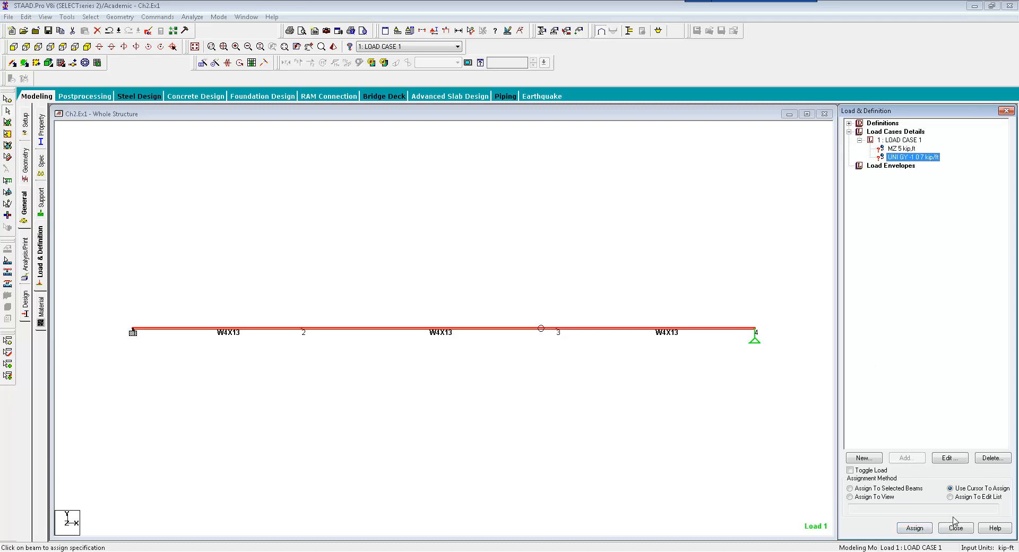
click(915, 527)
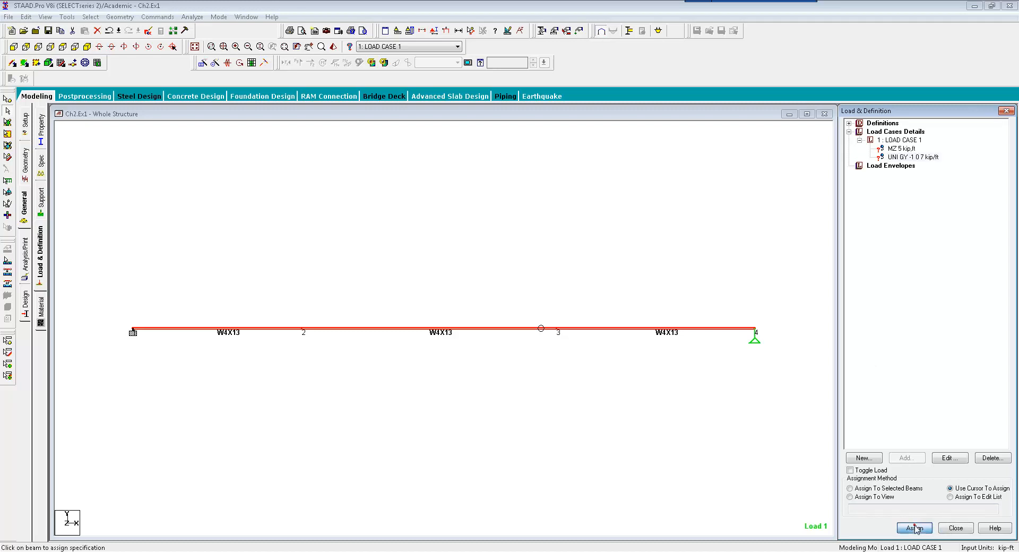
click(681, 334)
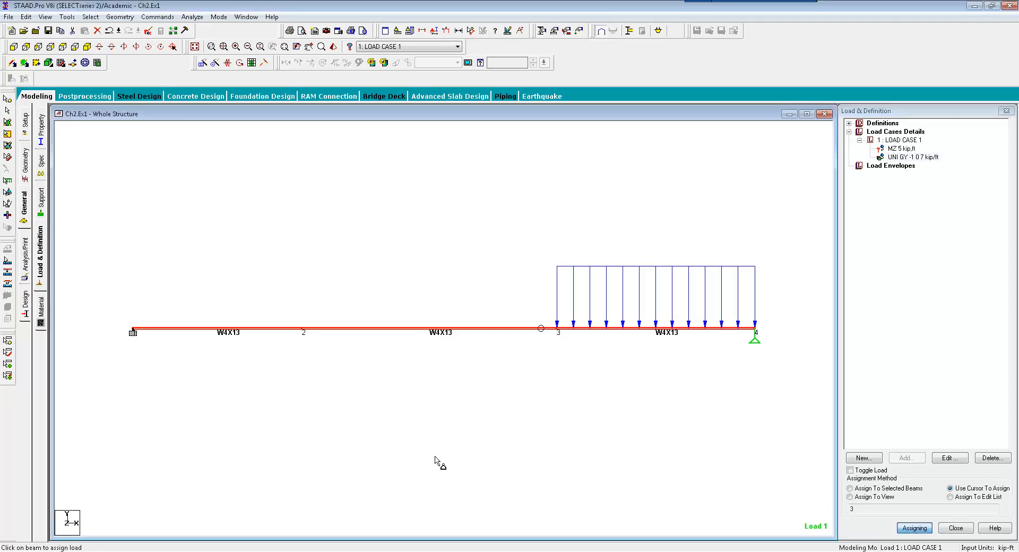
- Assign the 5 kip-ft Mz nodal moment to node 2 and finish assigning loads
click(897, 149)
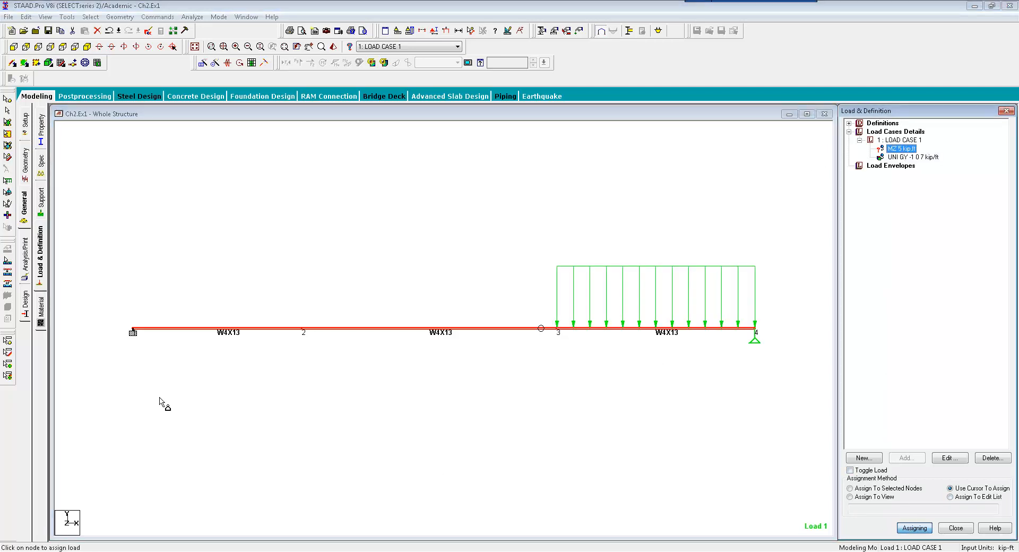
click(303, 330)
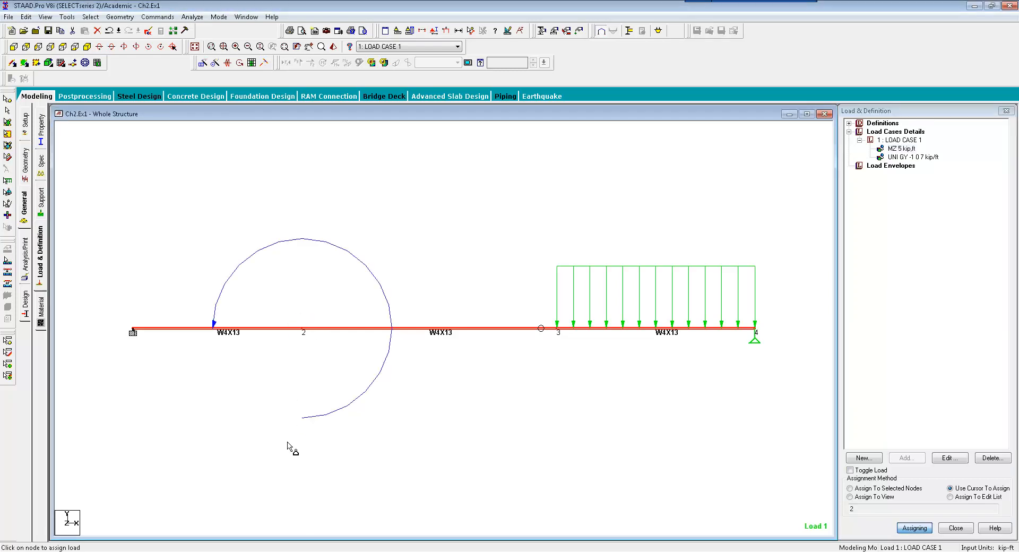
key(Escape)
- Turn on the load value labels in the structure view
right_click(403, 246)
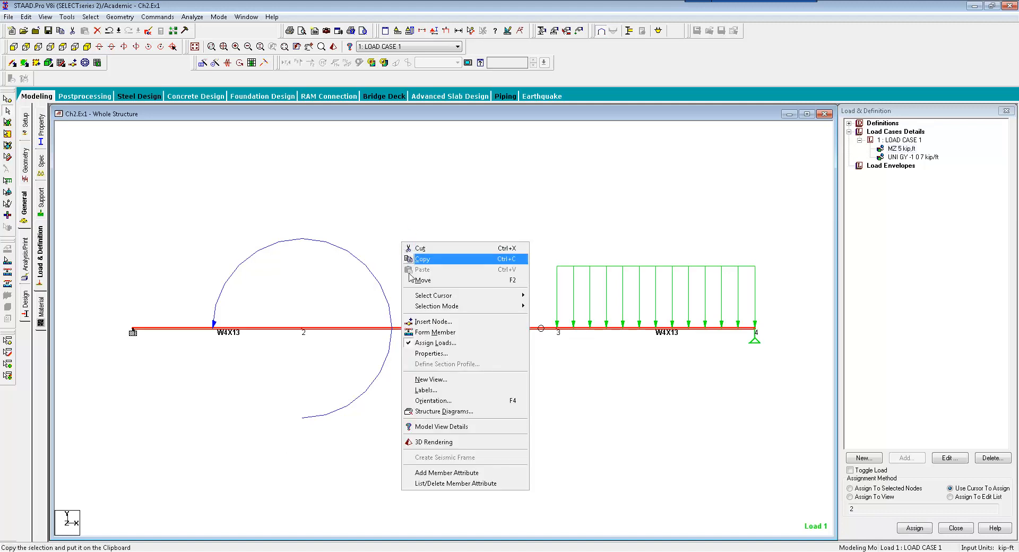
click(424, 393)
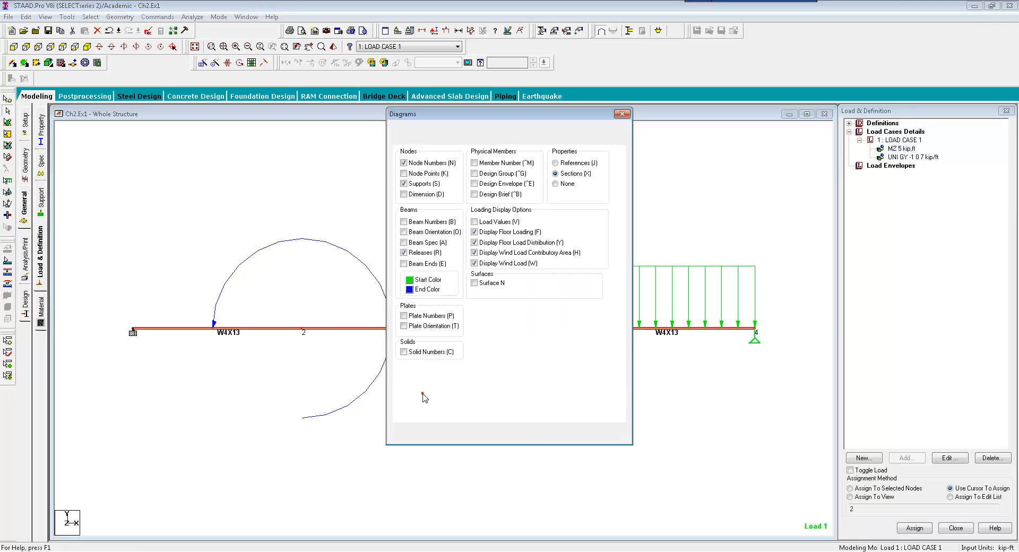
click(474, 222)
click(478, 433)
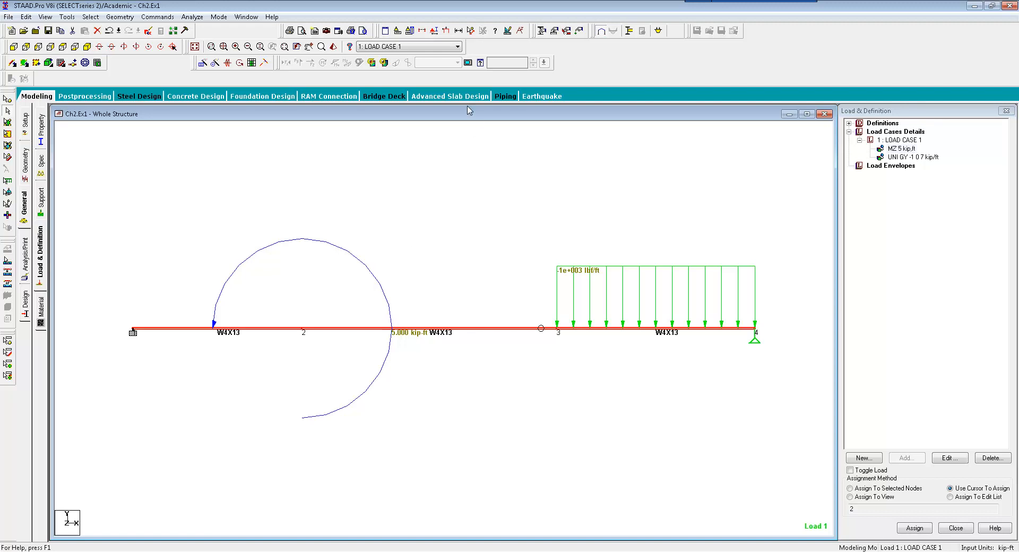
- Make diagram scale changes apply immediately and set the Bending Z result scale to 3 kip-ft per ft
click(507, 31)
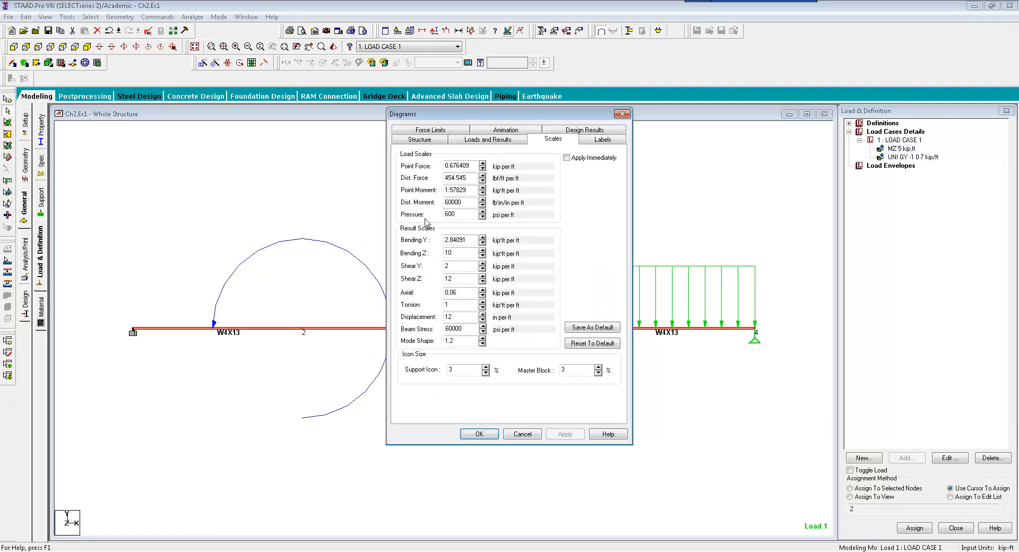
drag(487, 115, 498, 103)
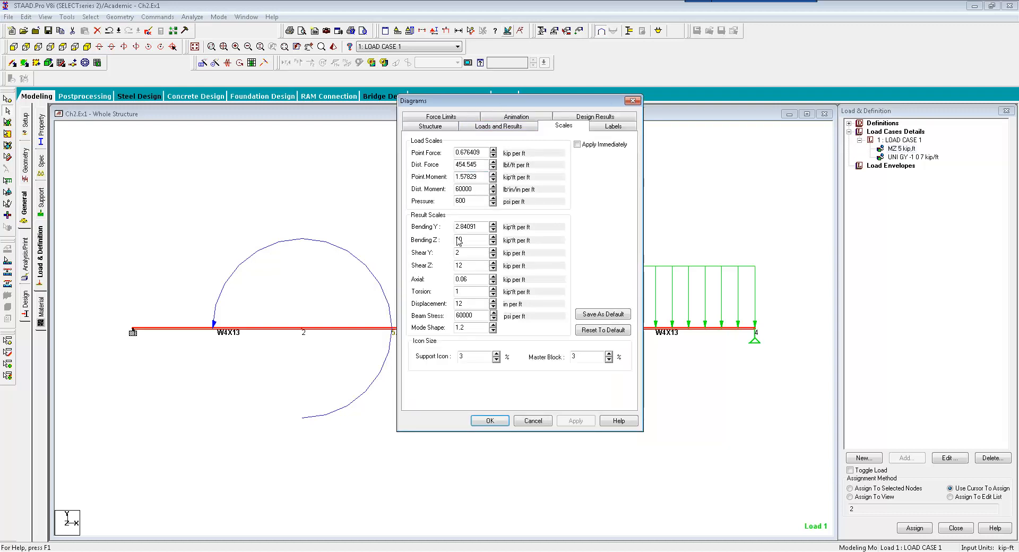
click(577, 144)
click(493, 243)
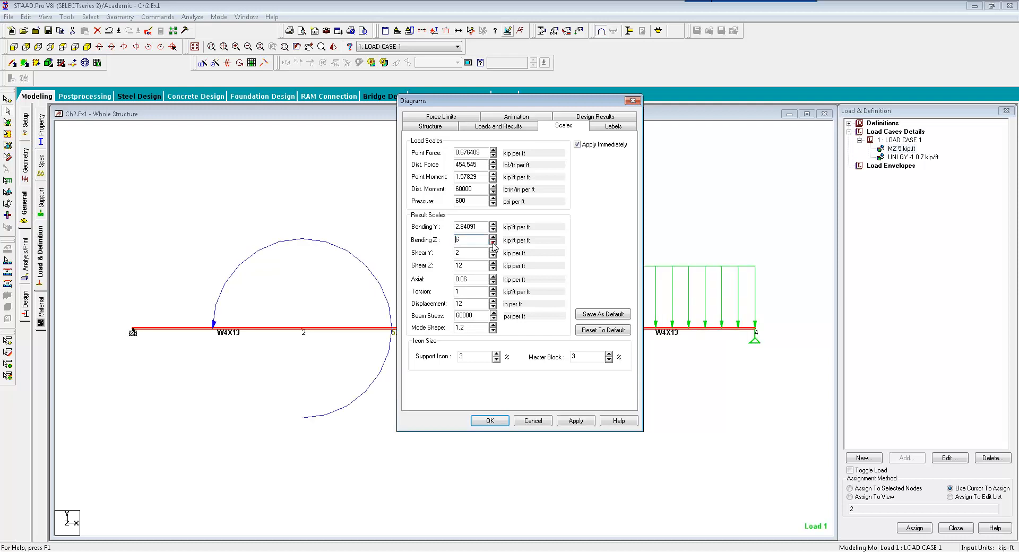
click(493, 243)
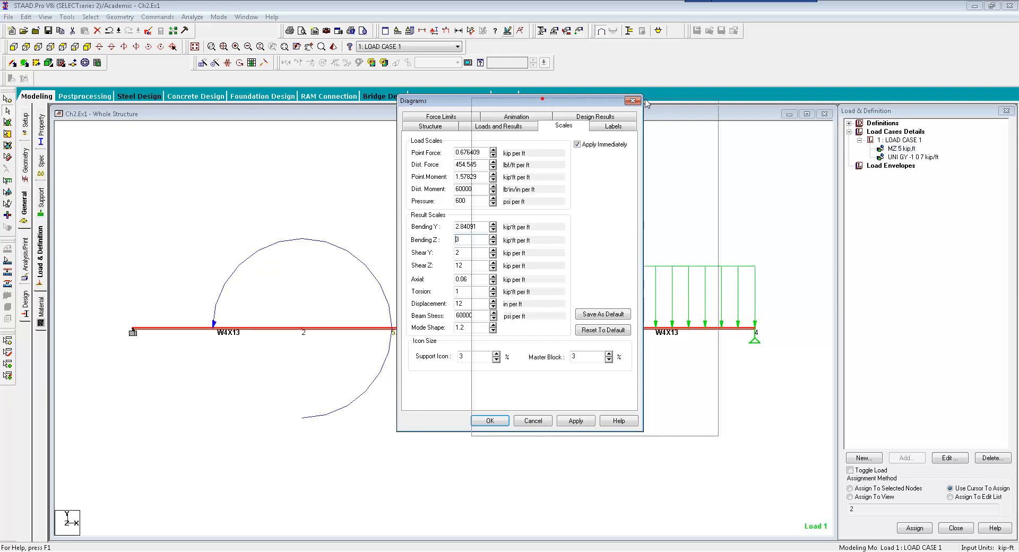
drag(545, 103, 658, 102)
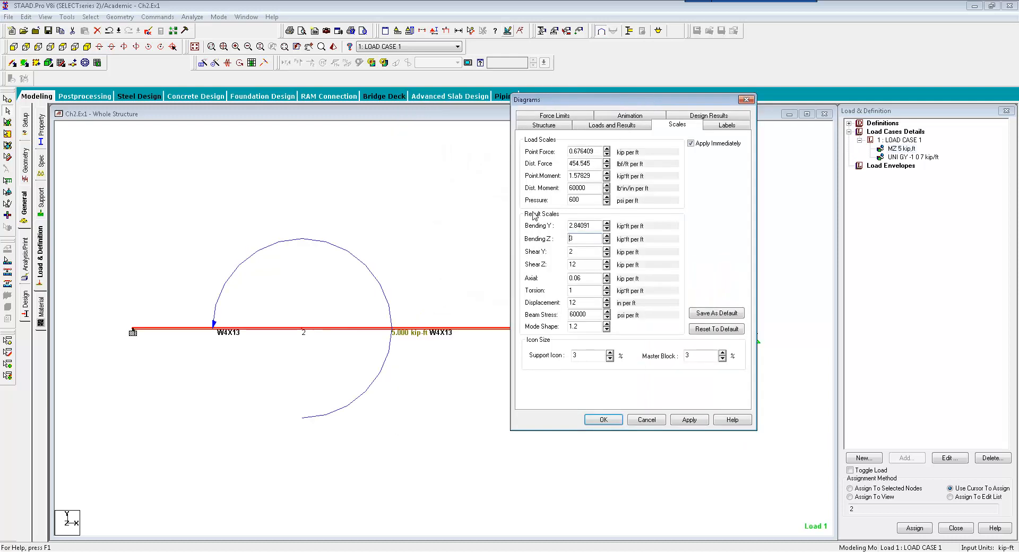
- Set the load scales to 3 kip-ft per ft for Point Moment and 480 lbf/ft per ft for Dist. Force
click(606, 173)
click(607, 173)
click(607, 173)
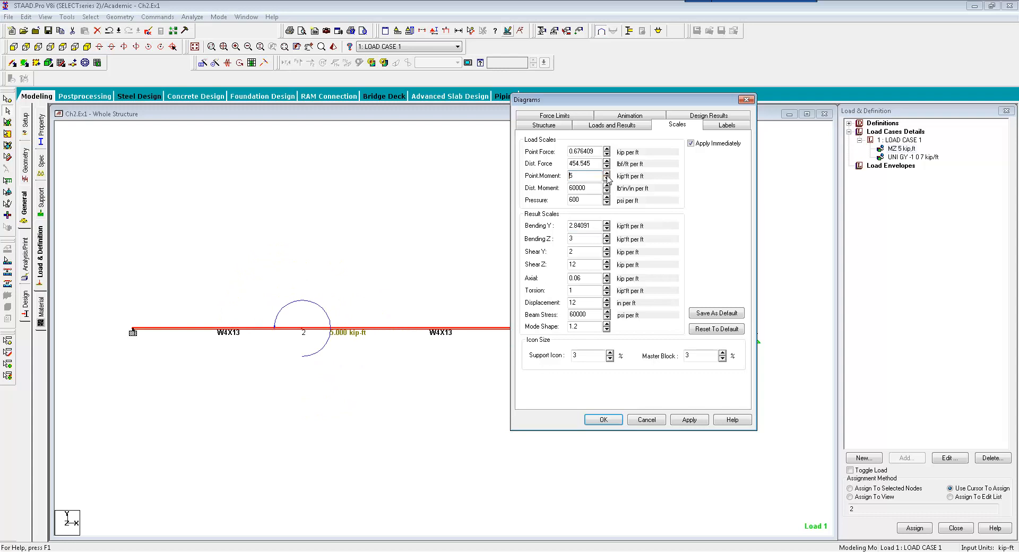
click(606, 180)
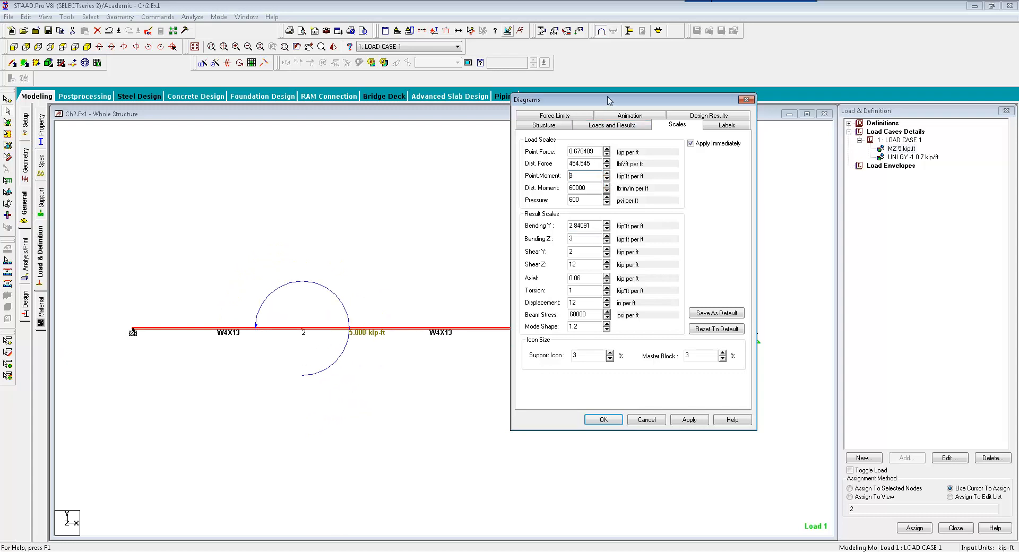
drag(610, 99, 893, 91)
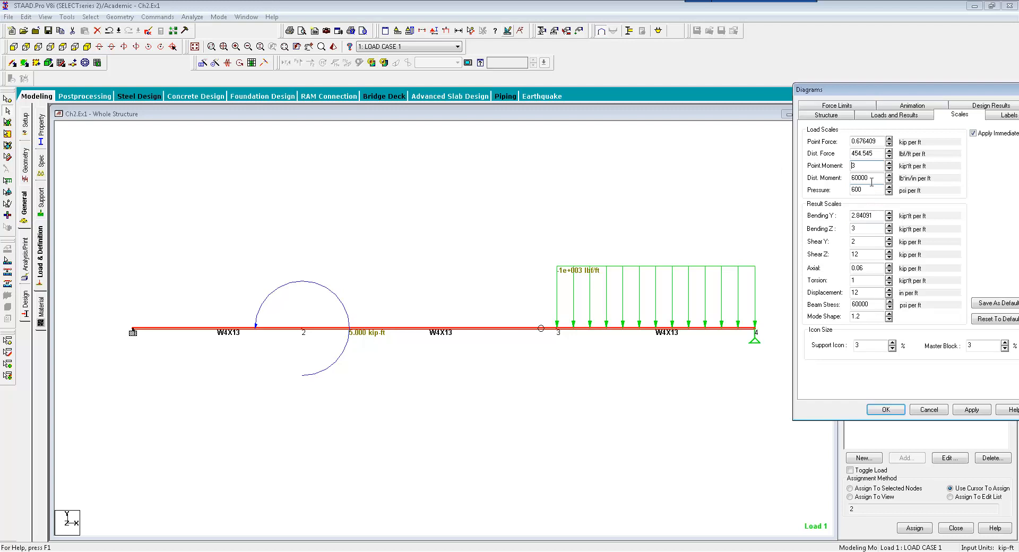
click(888, 151)
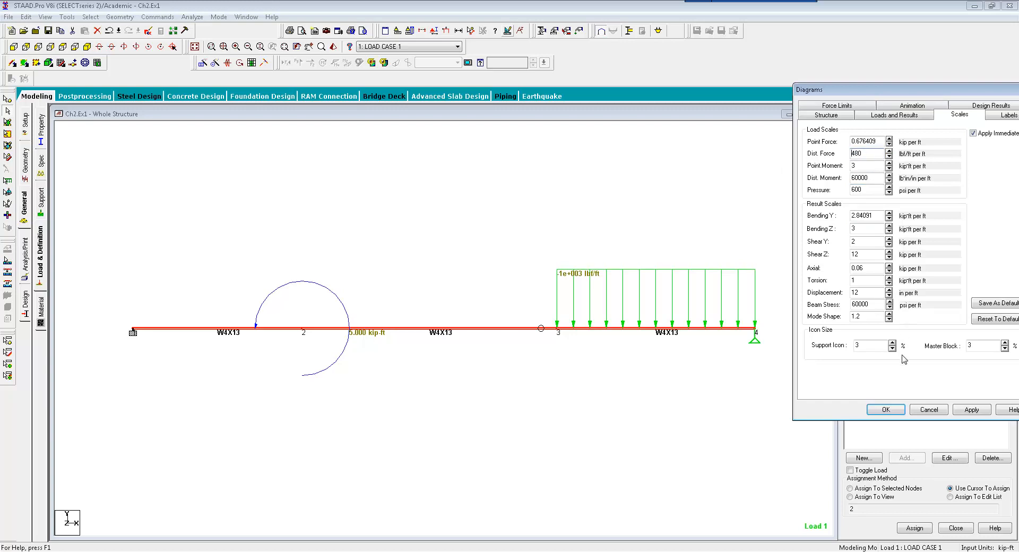
click(886, 410)
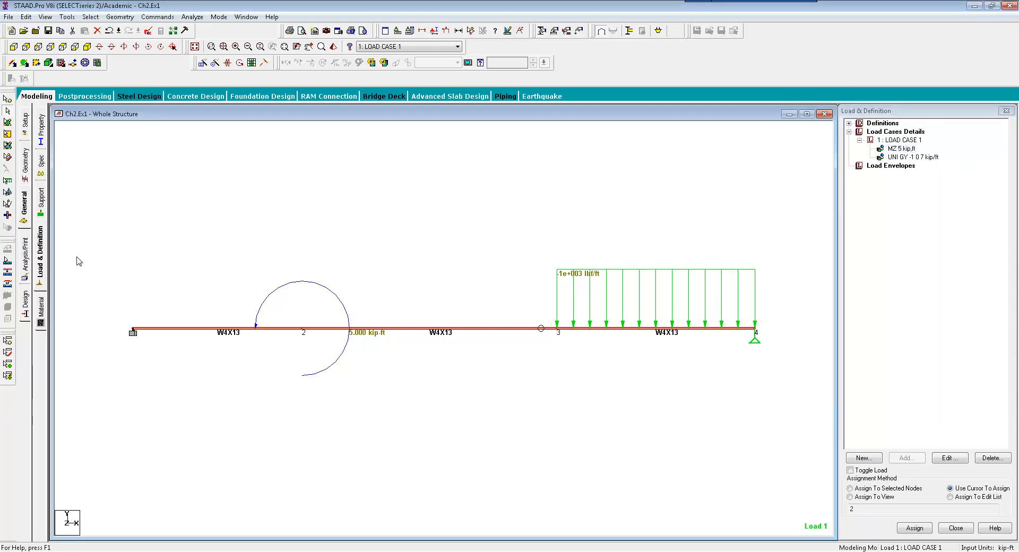
- Set the display unit for distributed force to kips/ft
click(409, 32)
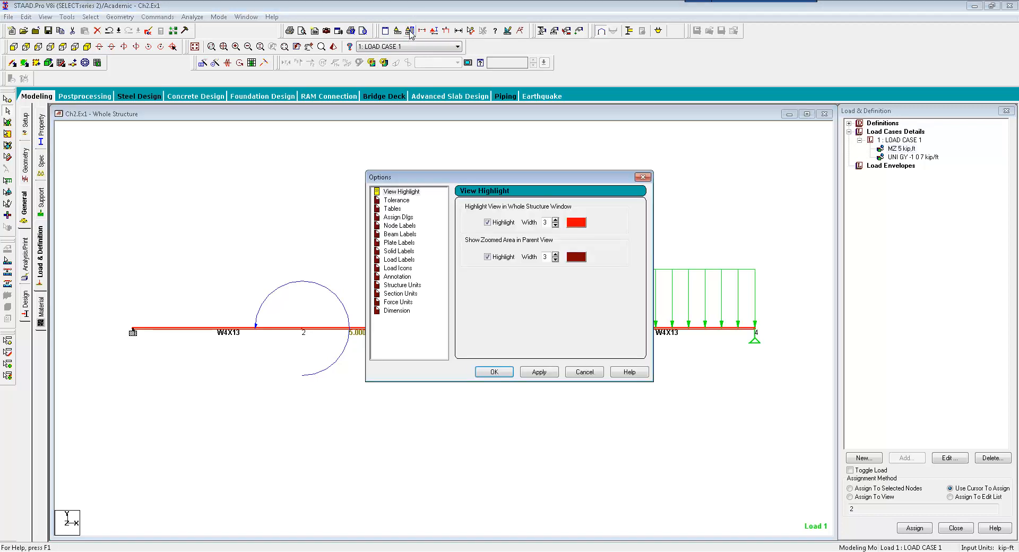
click(397, 302)
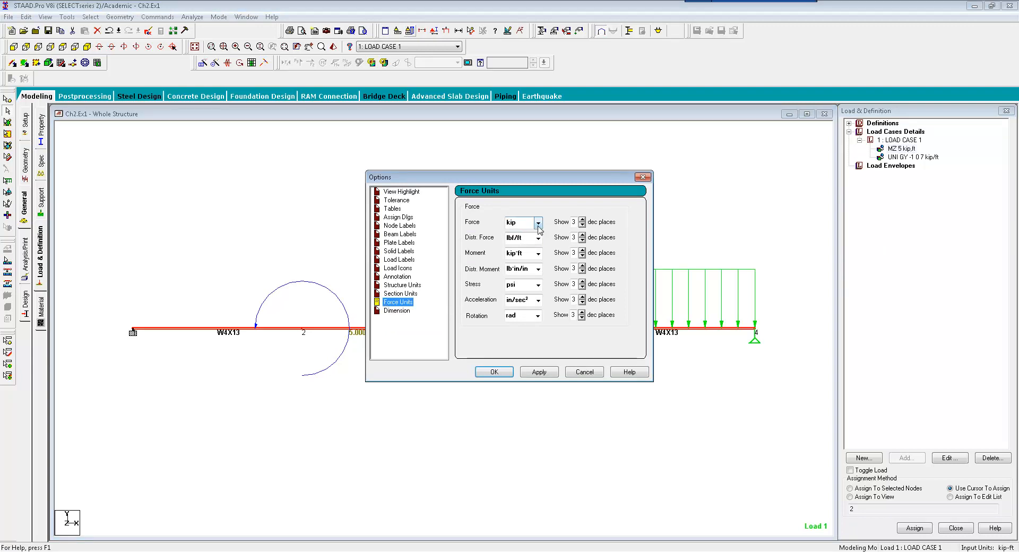
click(537, 238)
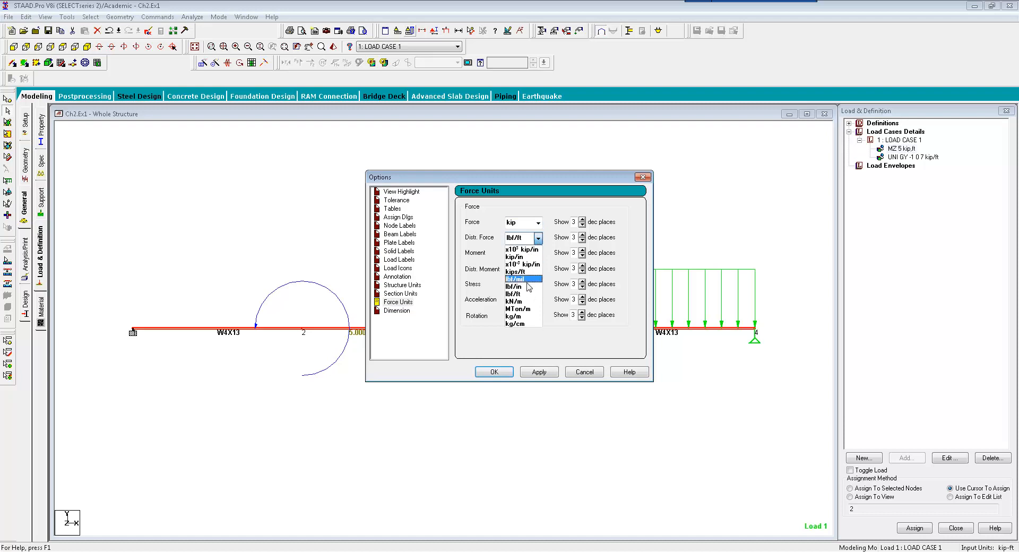
click(516, 271)
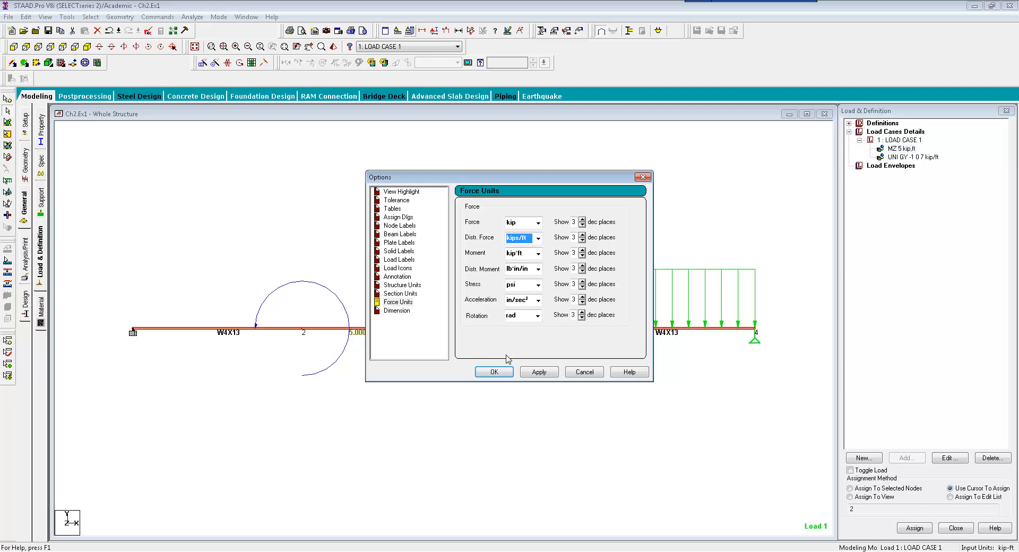
click(494, 372)
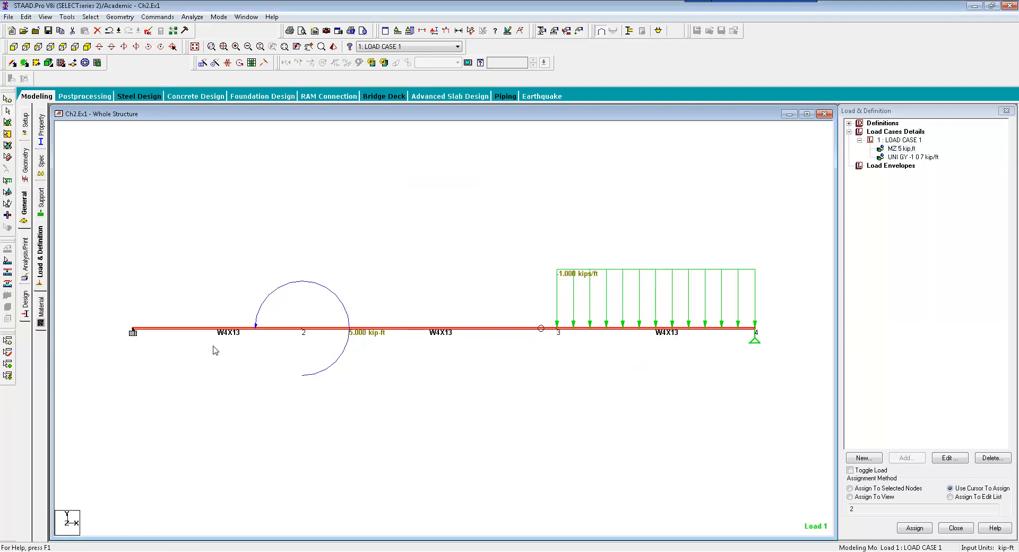
- Try to display the Dimension labels in the structure view
right_click(272, 218)
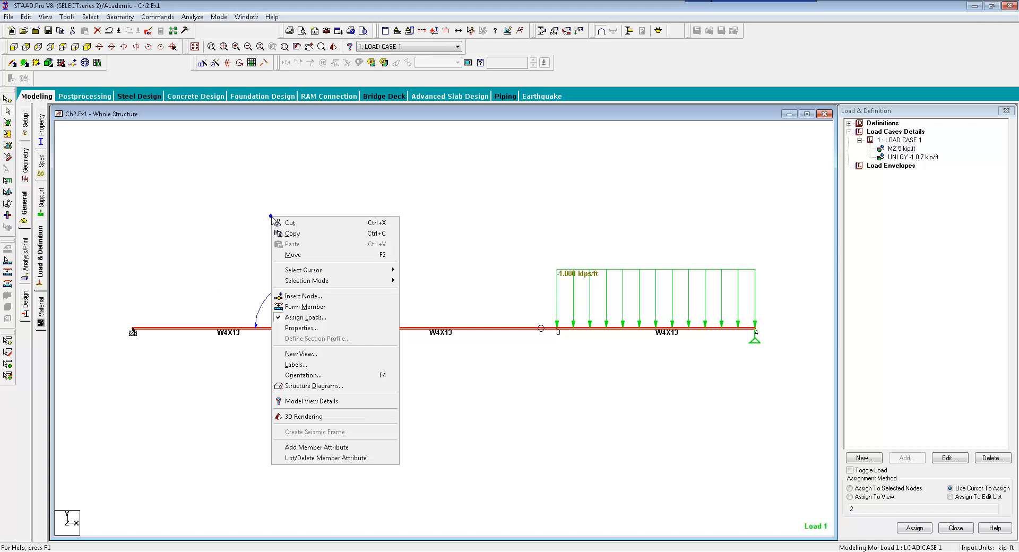
click(294, 364)
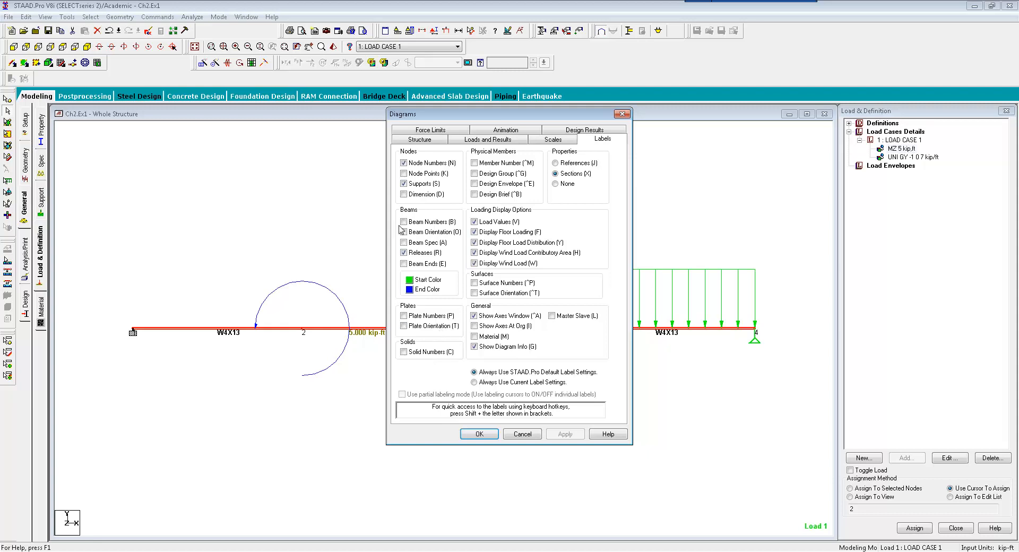
click(403, 194)
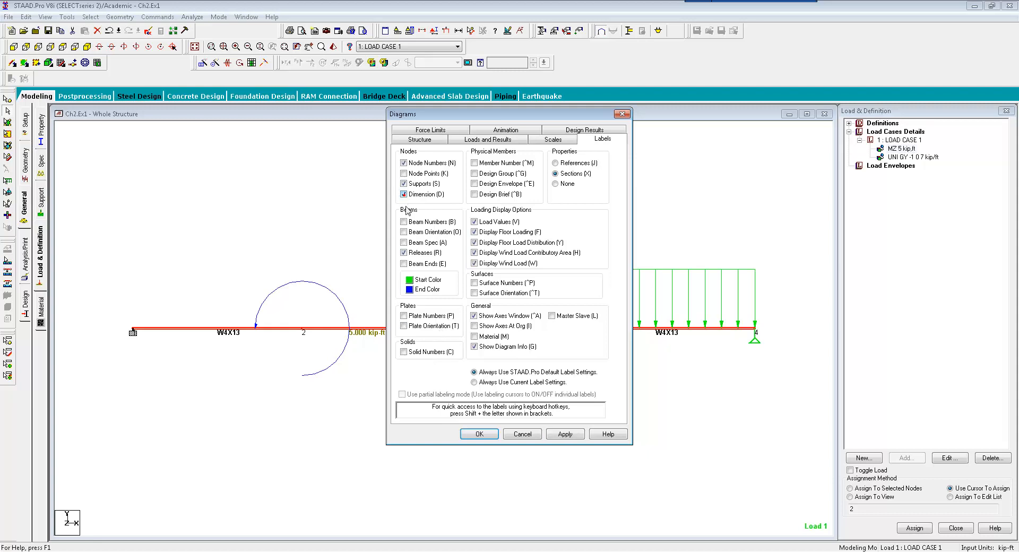
click(479, 433)
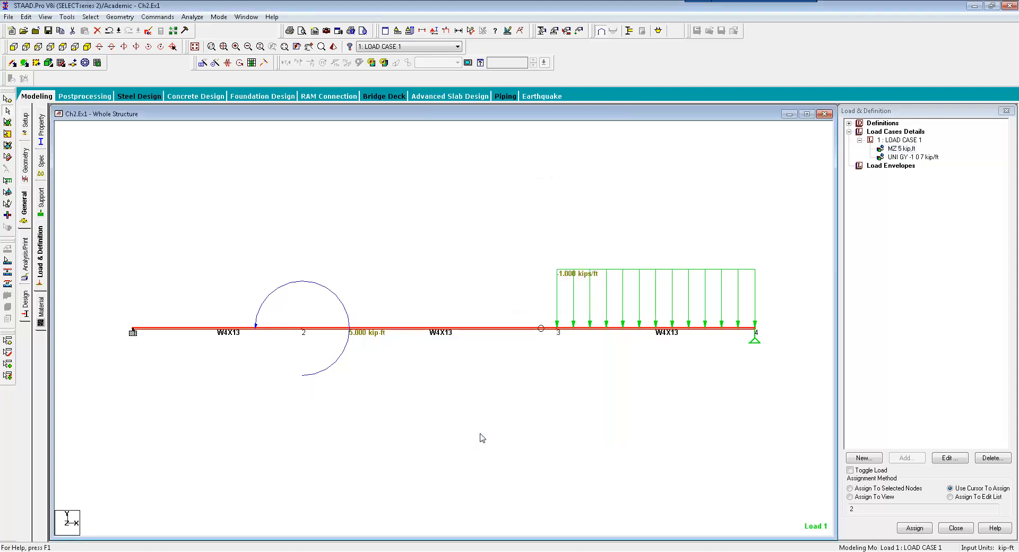
- Turn the Dimension labels back off in the structure view
right_click(349, 217)
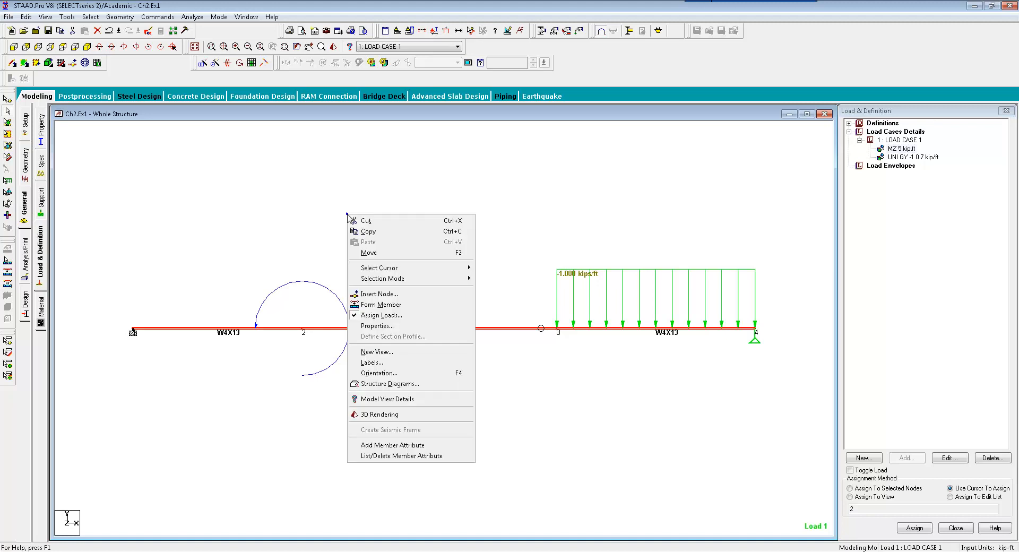
click(366, 362)
click(404, 194)
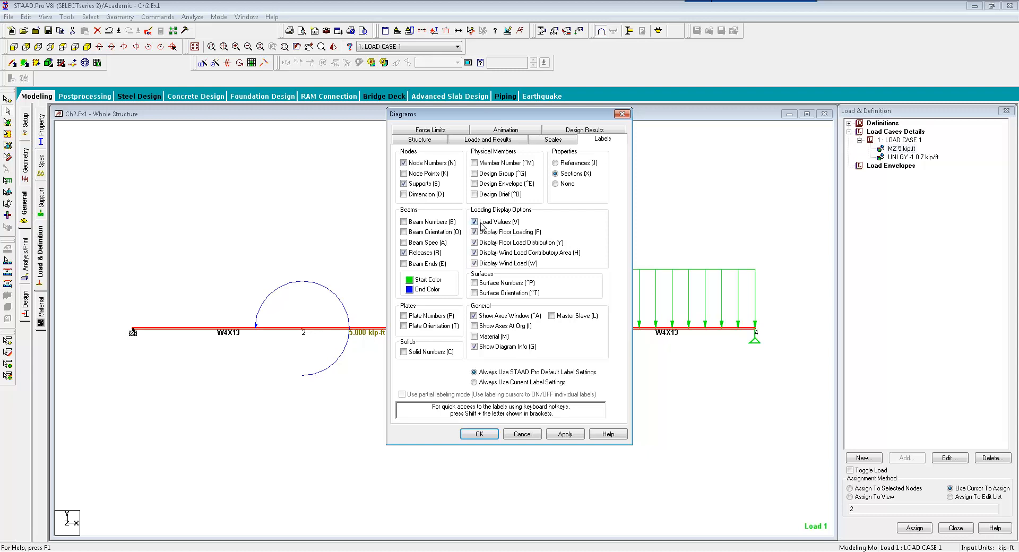
click(487, 433)
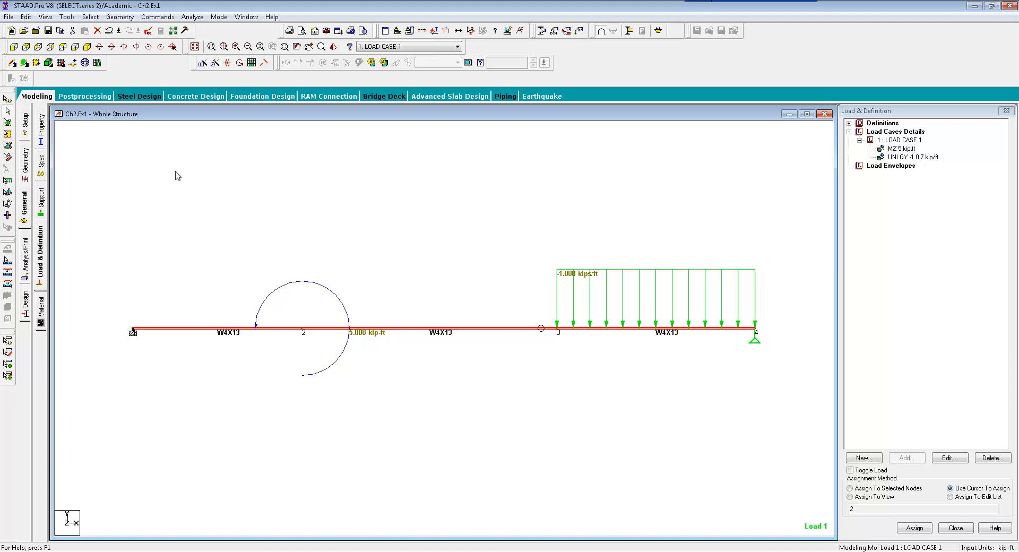
- Add a Perform Analysis command with the No Print option and close the analysis commands
click(25, 260)
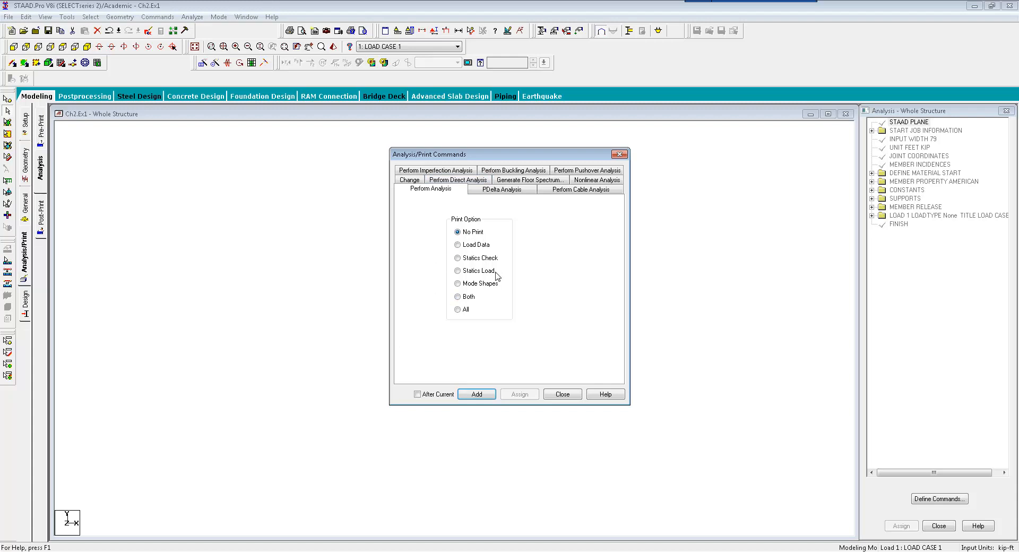
click(474, 394)
click(552, 396)
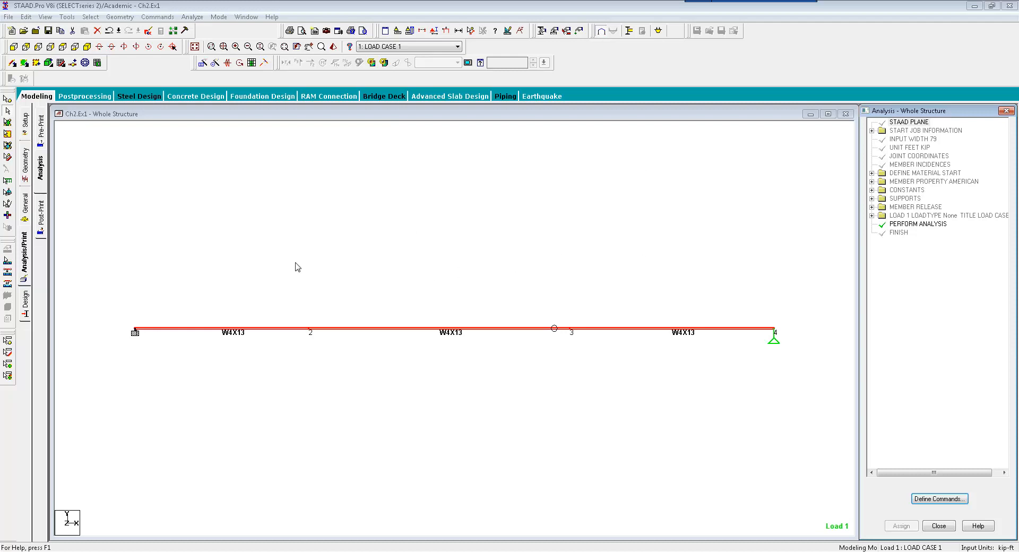
- Run the analysis, saving the modified structure
click(191, 18)
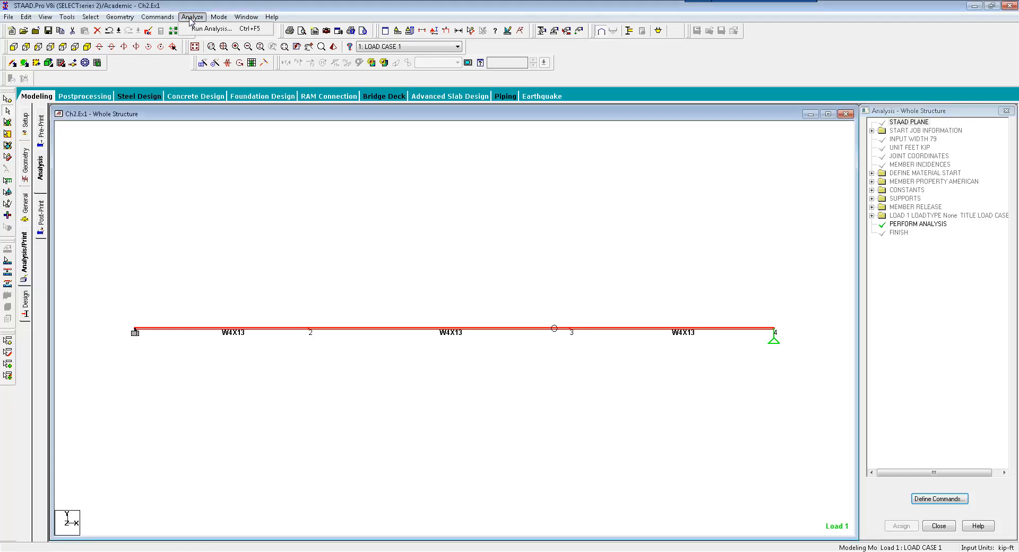
click(192, 29)
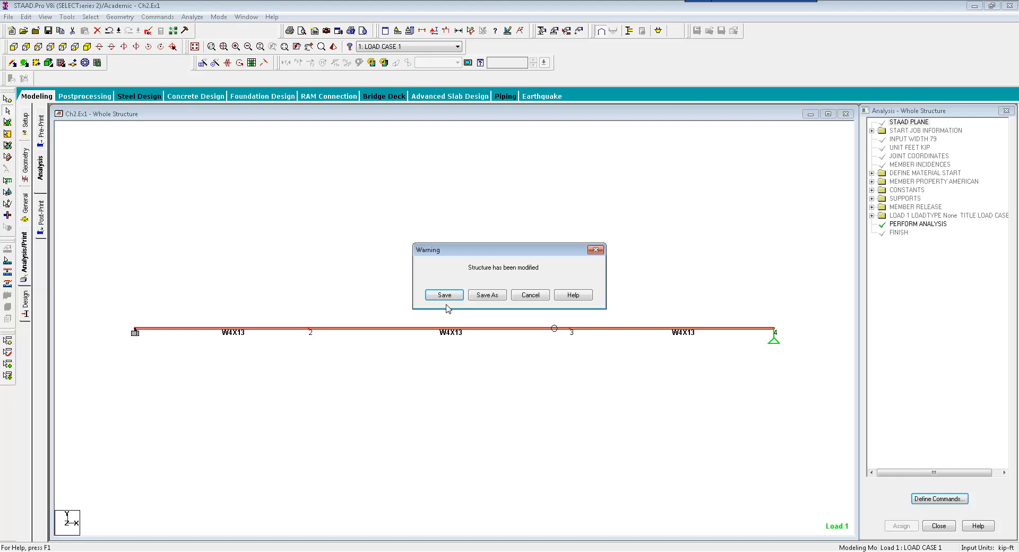
click(445, 295)
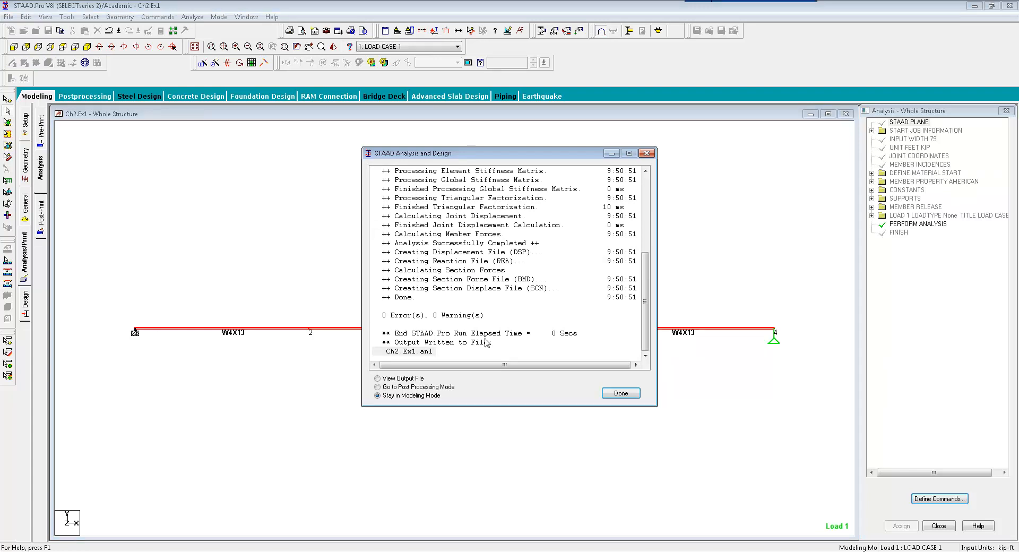
- Close the analysis run report and open the postprocessing results for load case 1
click(611, 394)
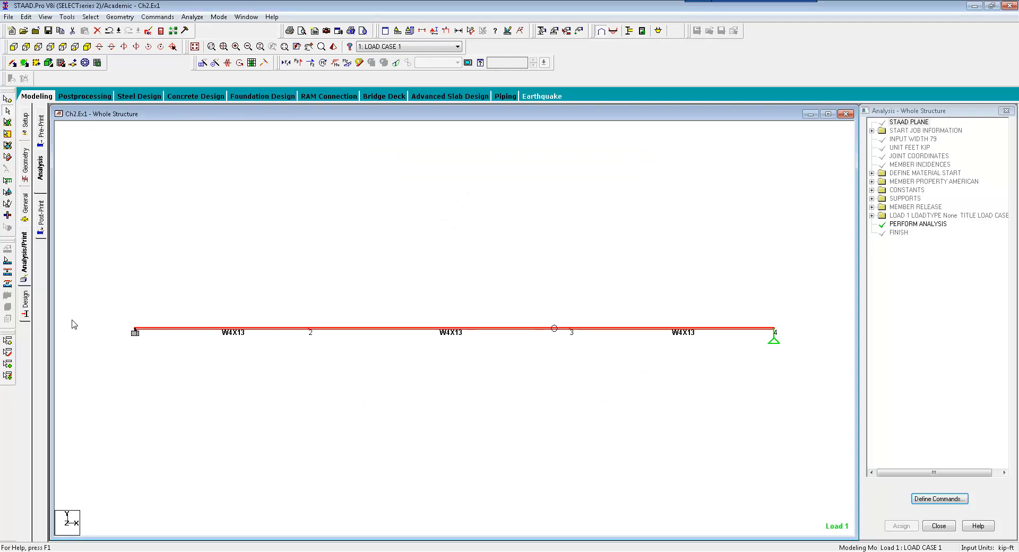
click(85, 96)
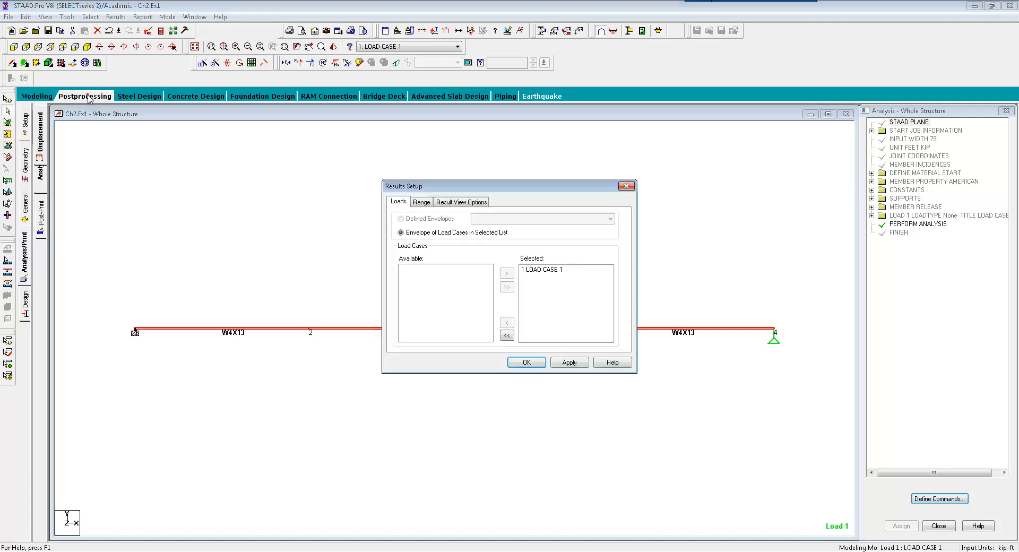
click(540, 363)
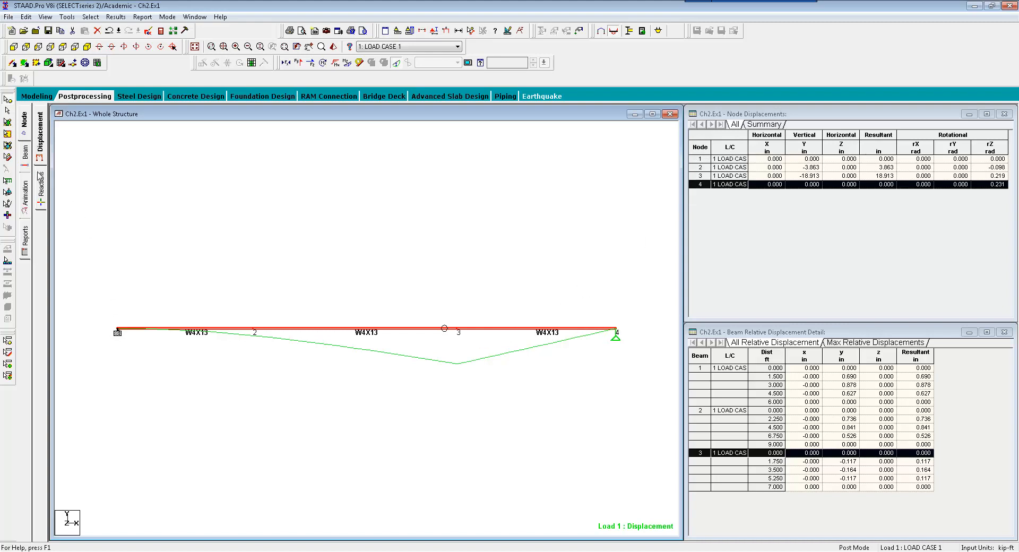
- Display the support reactions on the beam and capture a picture of the view with the caption Reactions
click(42, 181)
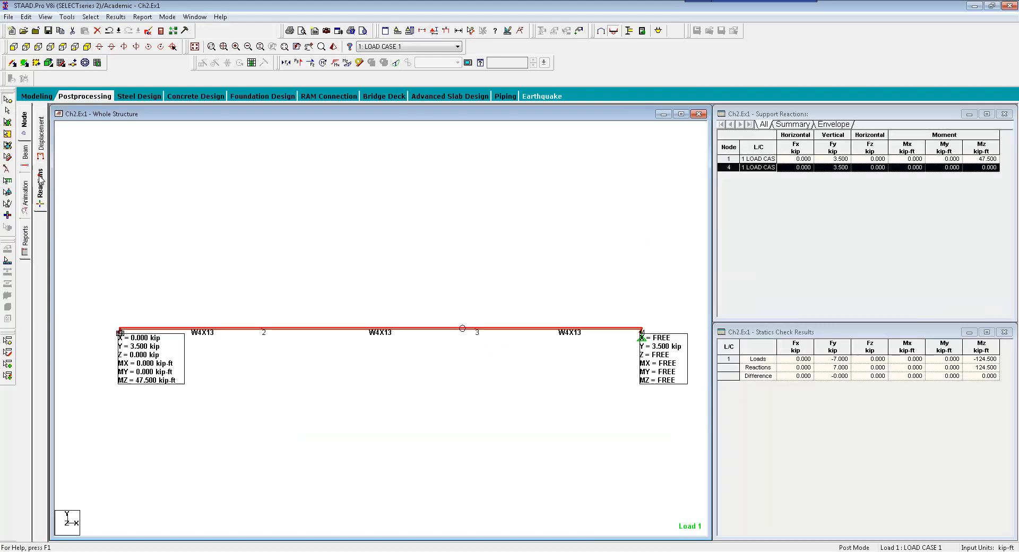
middle_drag(412, 314, 424, 259)
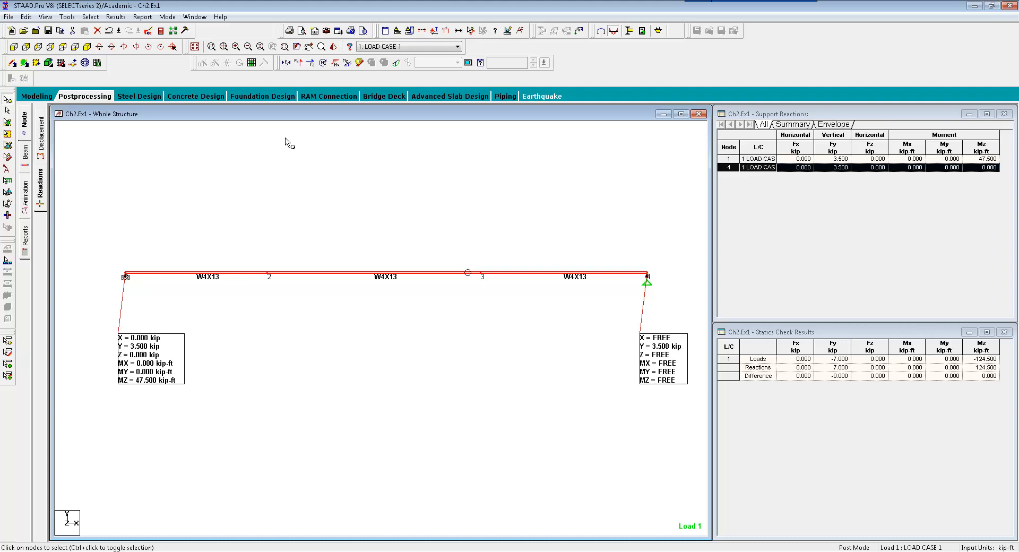
click(327, 31)
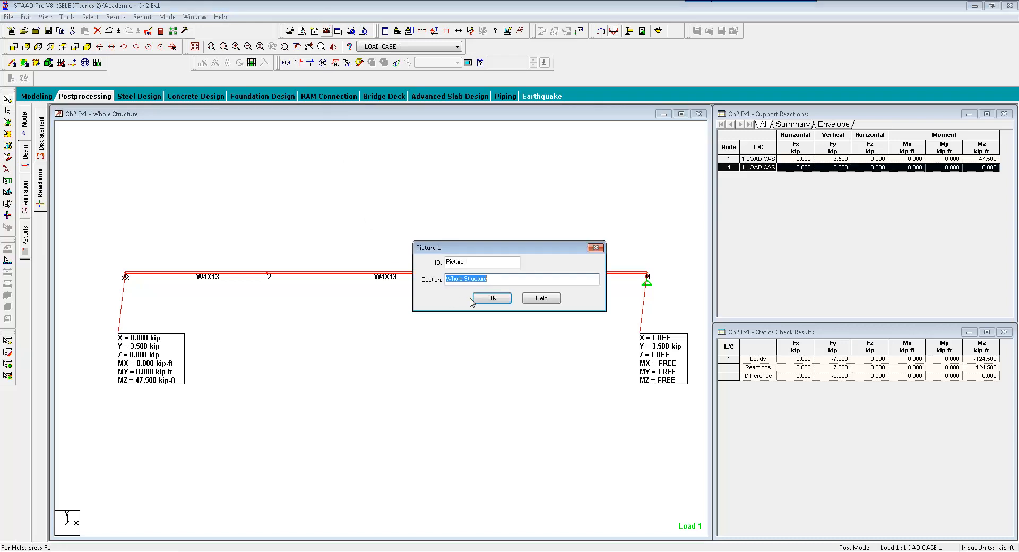
text(Reactions)
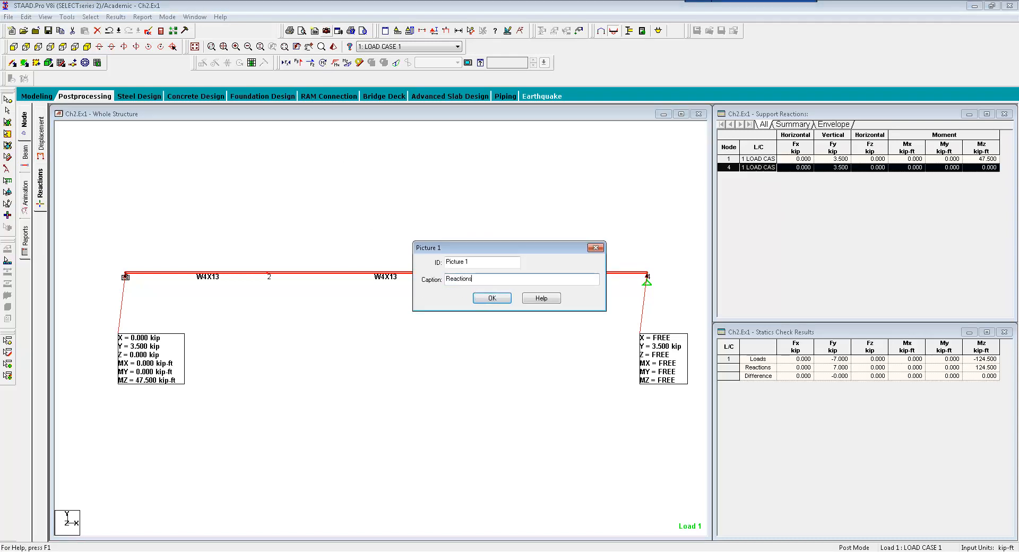
click(492, 298)
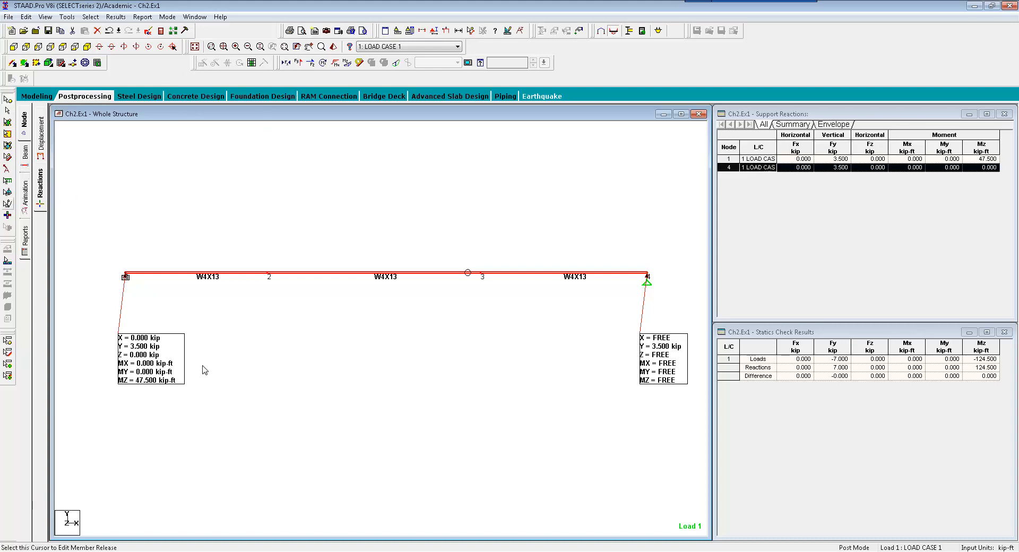
- Display the beam bending moment diagram and reduce its view so the whole diagram fits
click(28, 155)
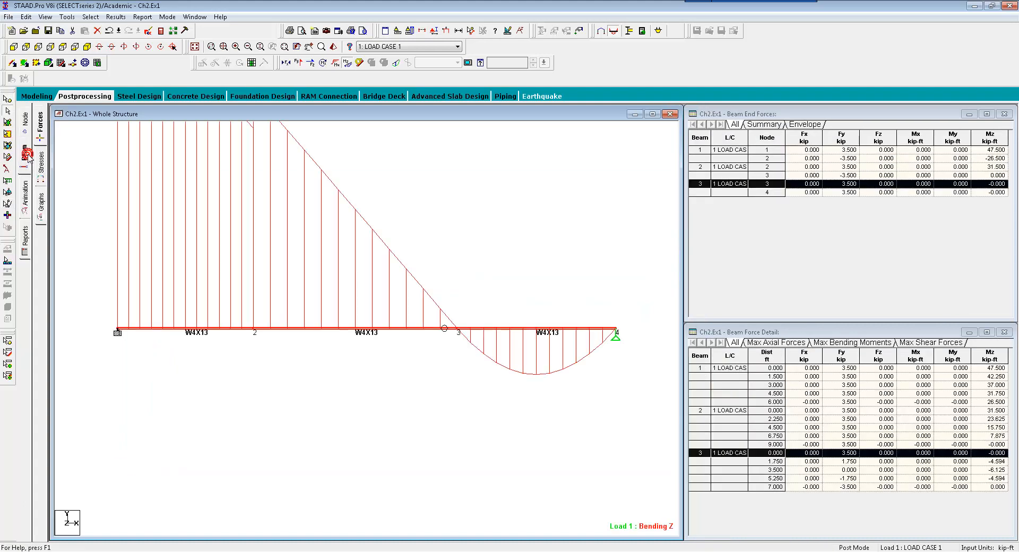
scroll(384, 468, down, 14)
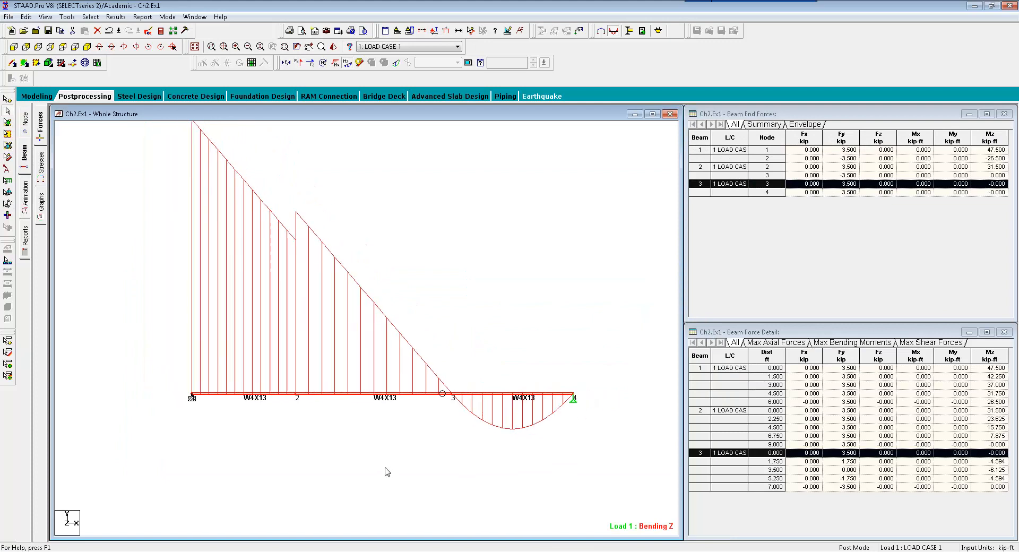
middle_drag(373, 467, 334, 436)
scroll(334, 436, up, 3)
scroll(335, 439, up, 2)
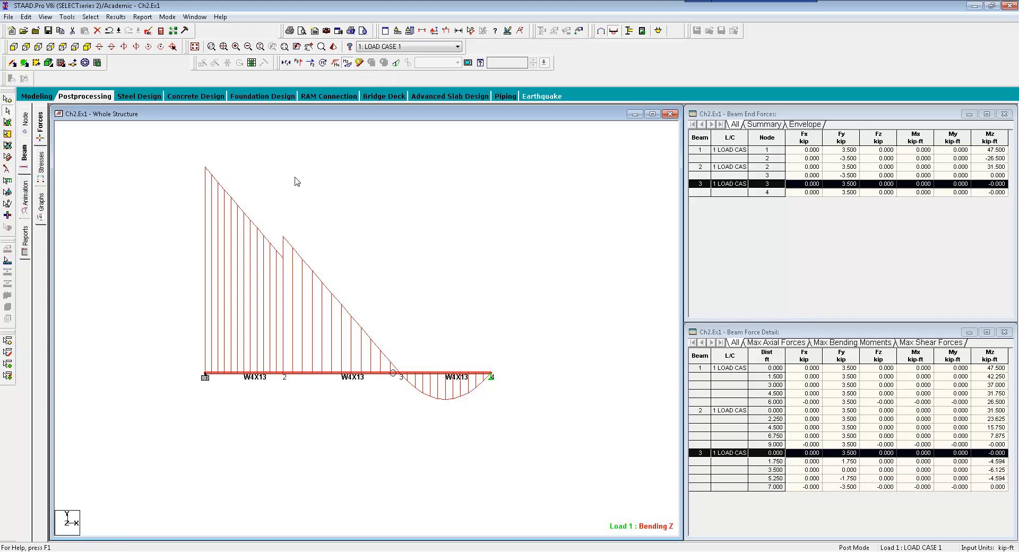
right_click(401, 204)
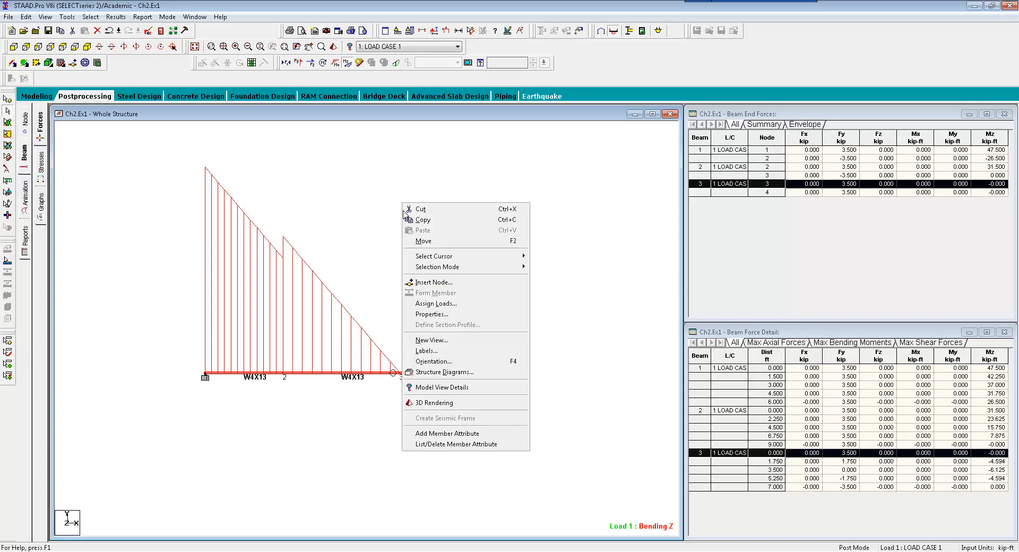
click(427, 358)
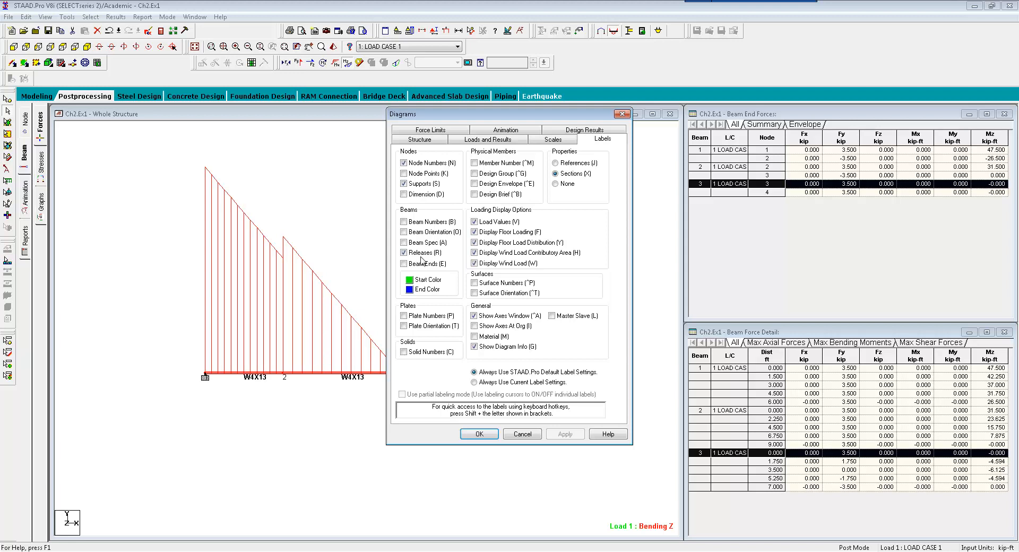
click(479, 434)
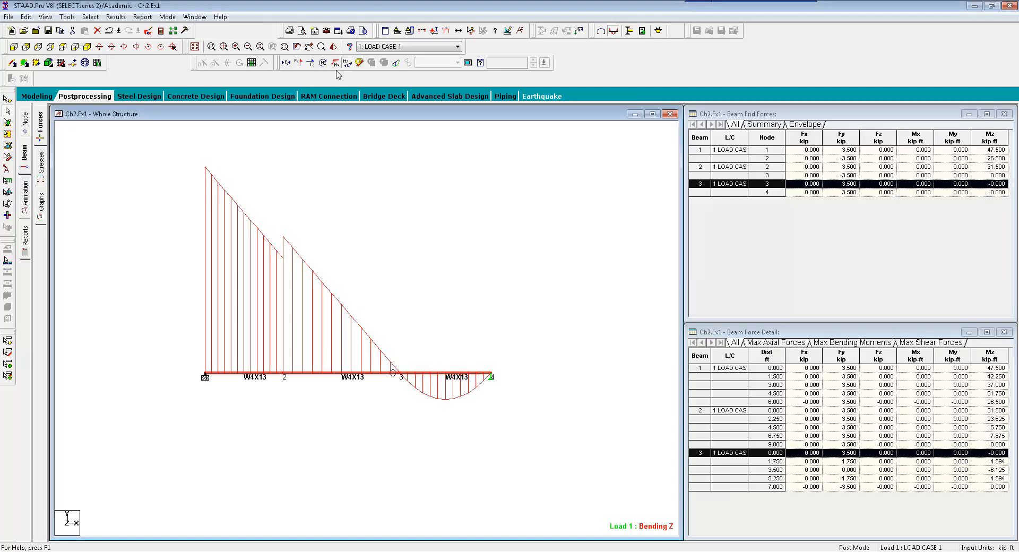
- Annotate the bending moment diagram of all beams with the Ends and Maximum bending values
click(116, 17)
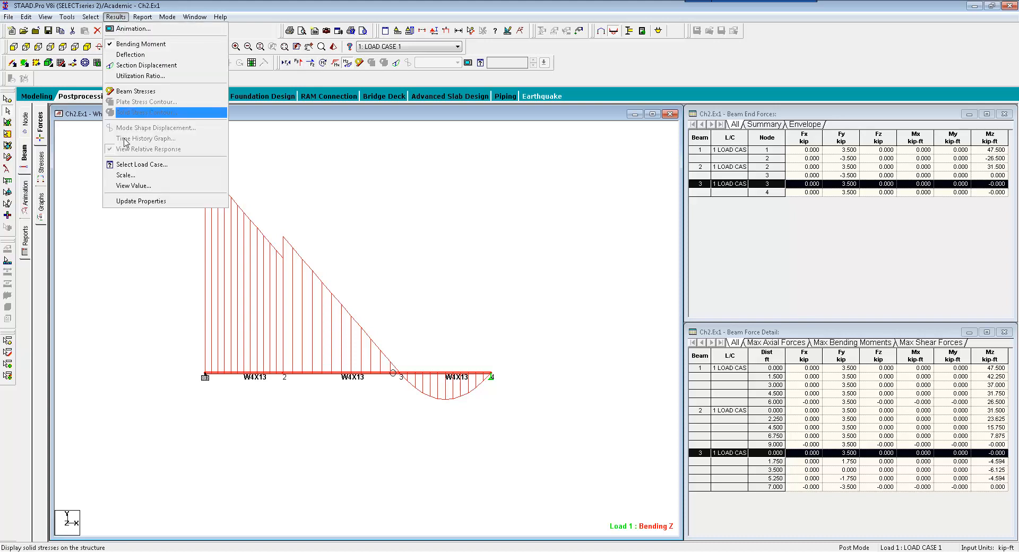
click(124, 185)
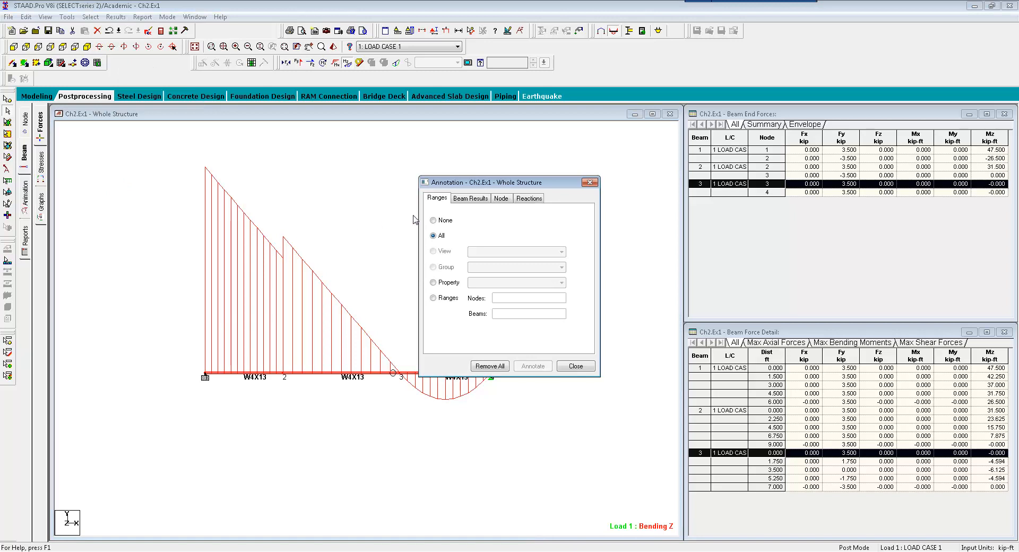
click(469, 198)
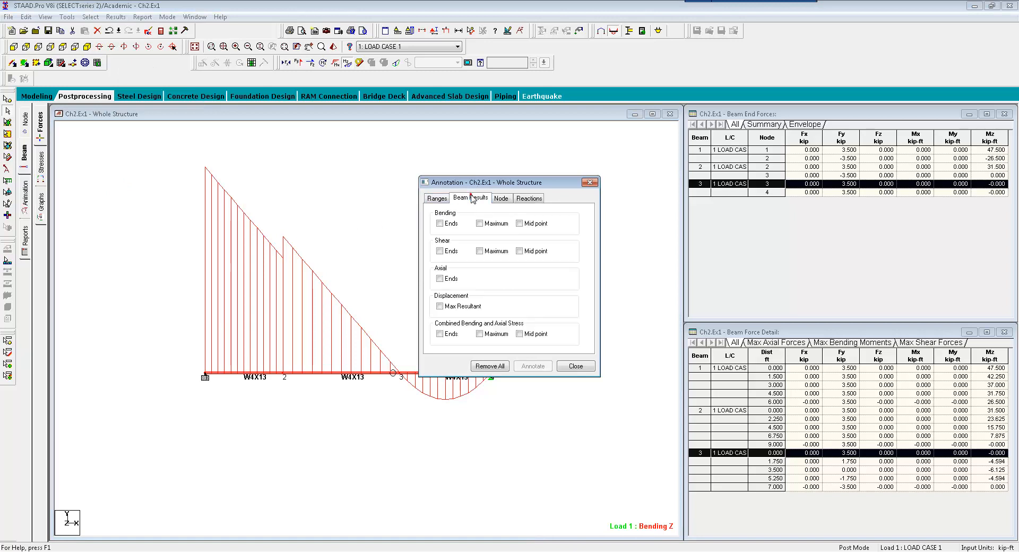
click(439, 224)
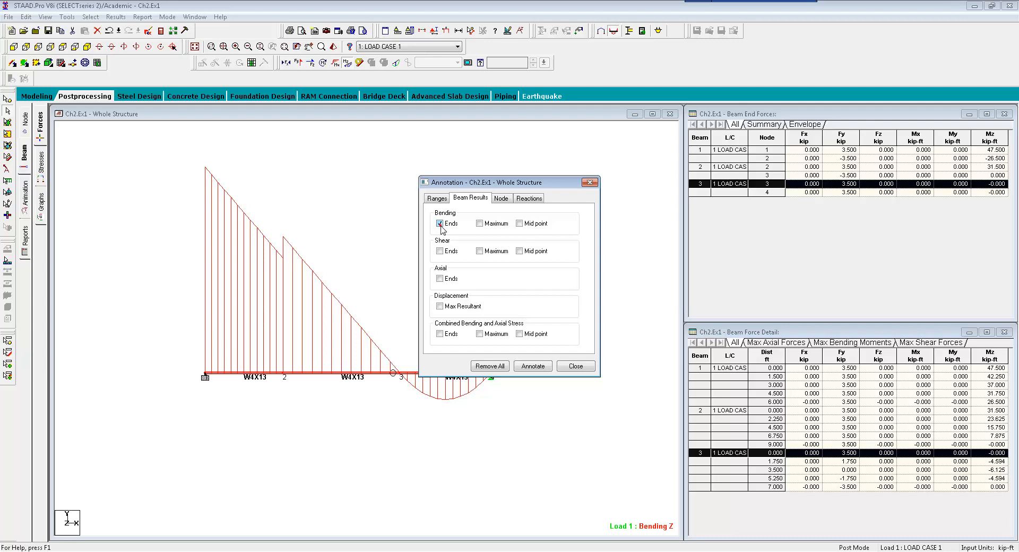
click(480, 224)
click(525, 366)
click(599, 305)
click(566, 366)
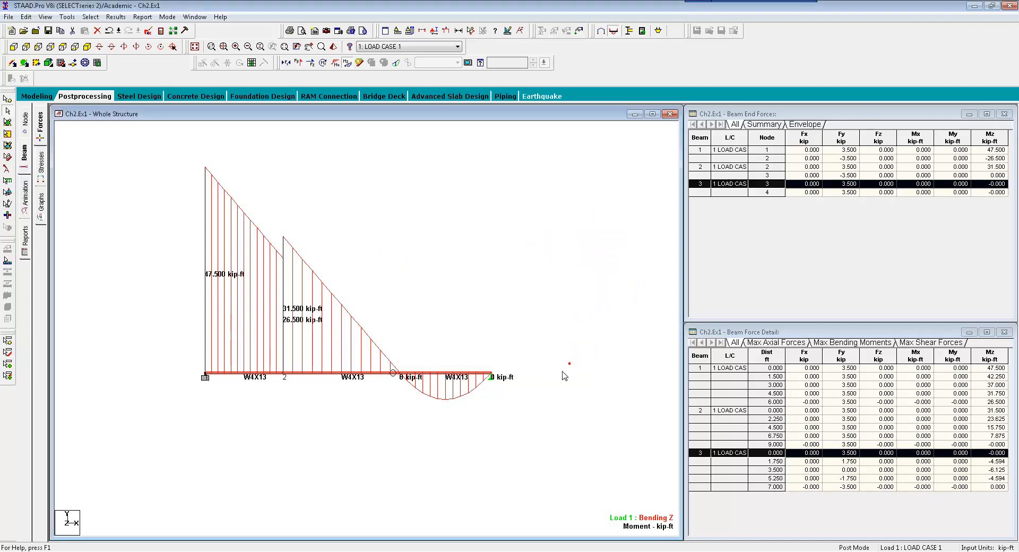
- Capture a picture of the annotated bending moment diagram with the caption BMD
middle_drag(523, 414, 518, 397)
scroll(488, 402, up, 3)
middle_drag(450, 407, 457, 421)
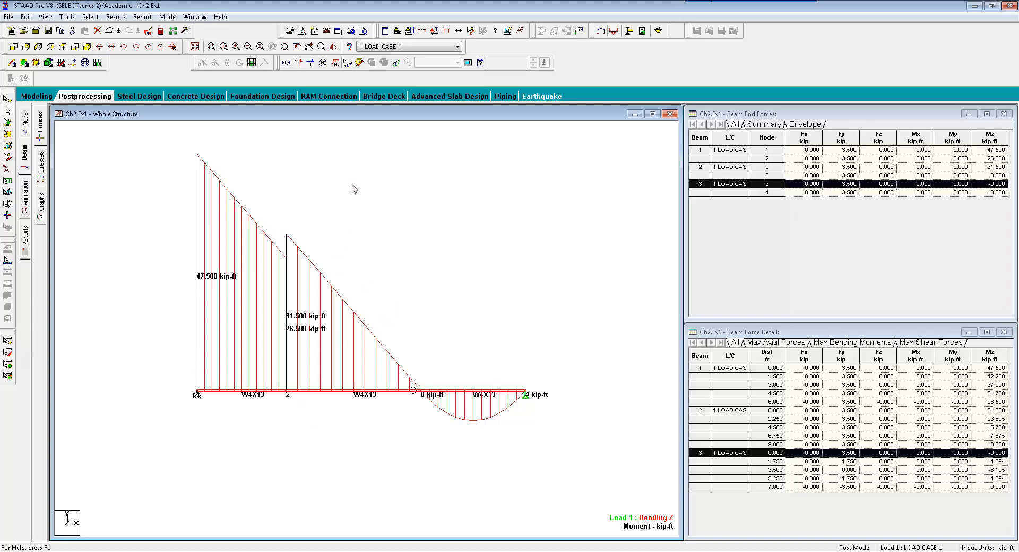
click(327, 30)
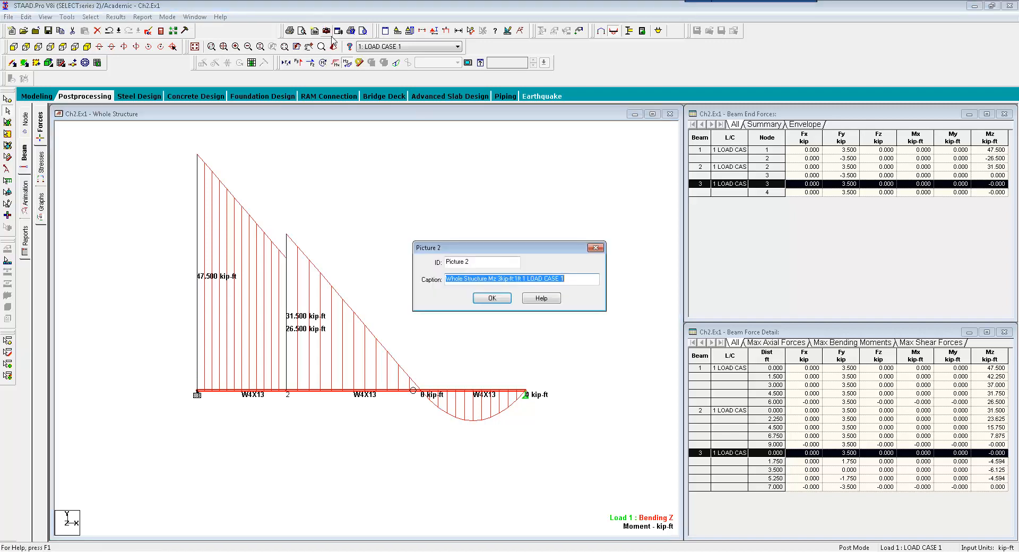
text(BMD)
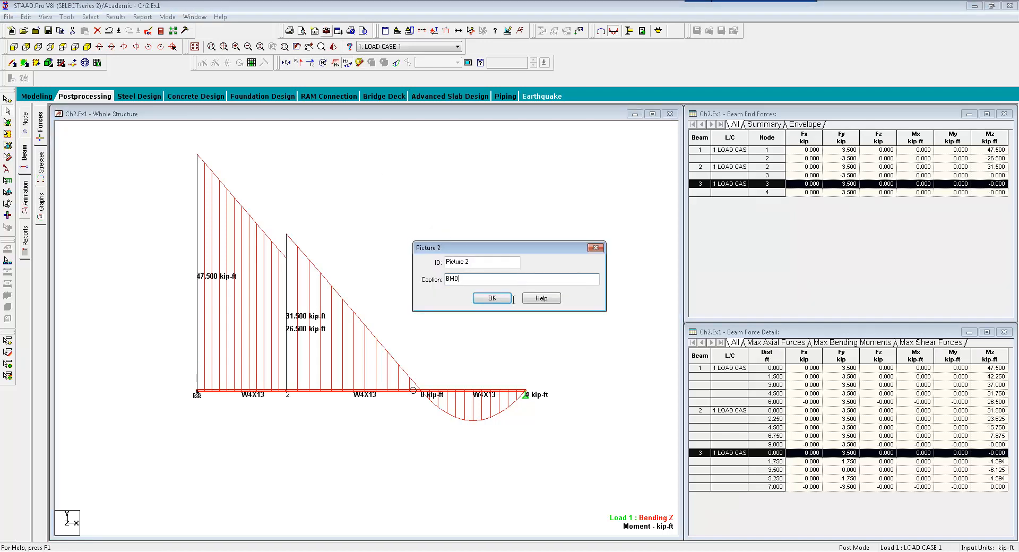
click(508, 300)
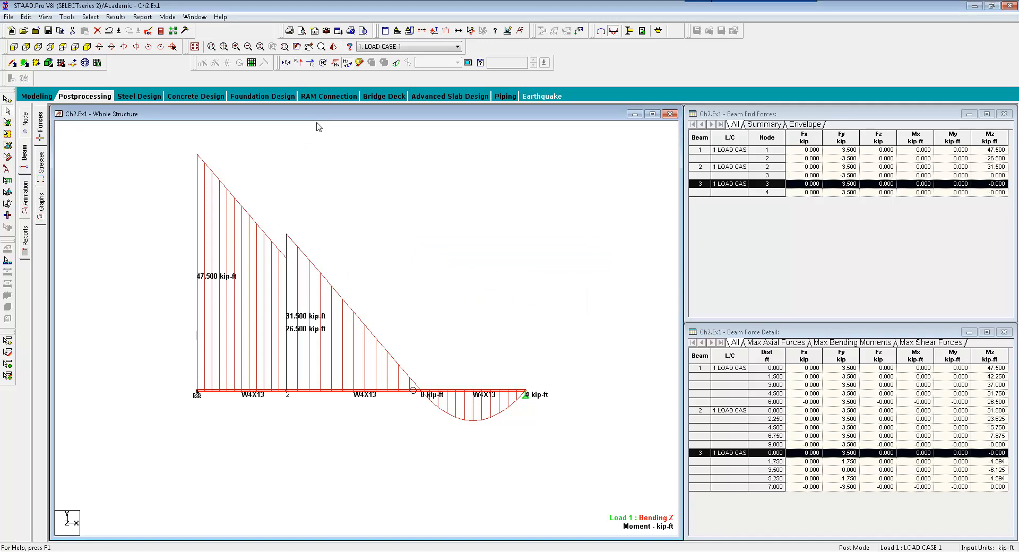
- Turn off the bending moment diagram and display the Shear Y diagram of the beam instead
click(348, 63)
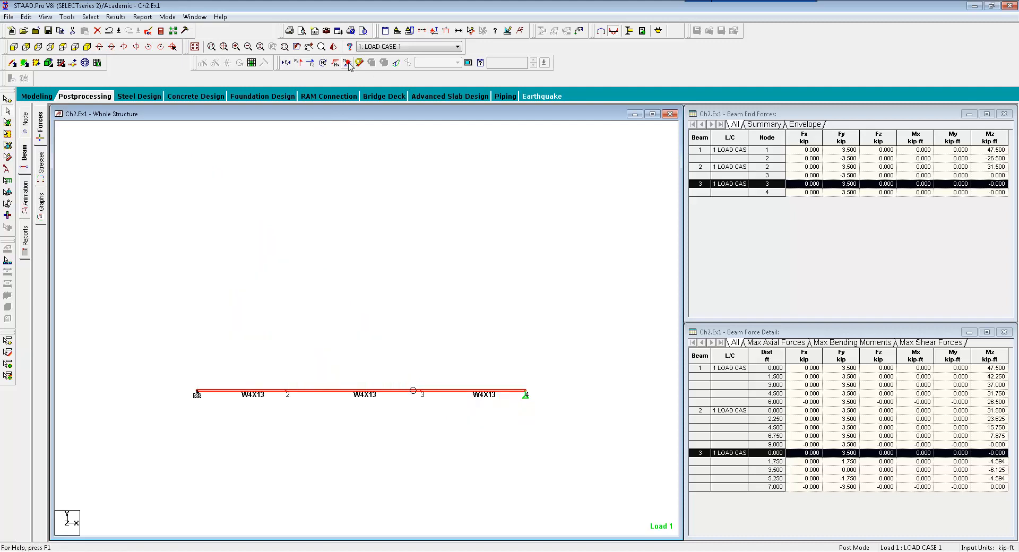
click(298, 63)
middle_drag(369, 292, 367, 228)
scroll(379, 335, up, 5)
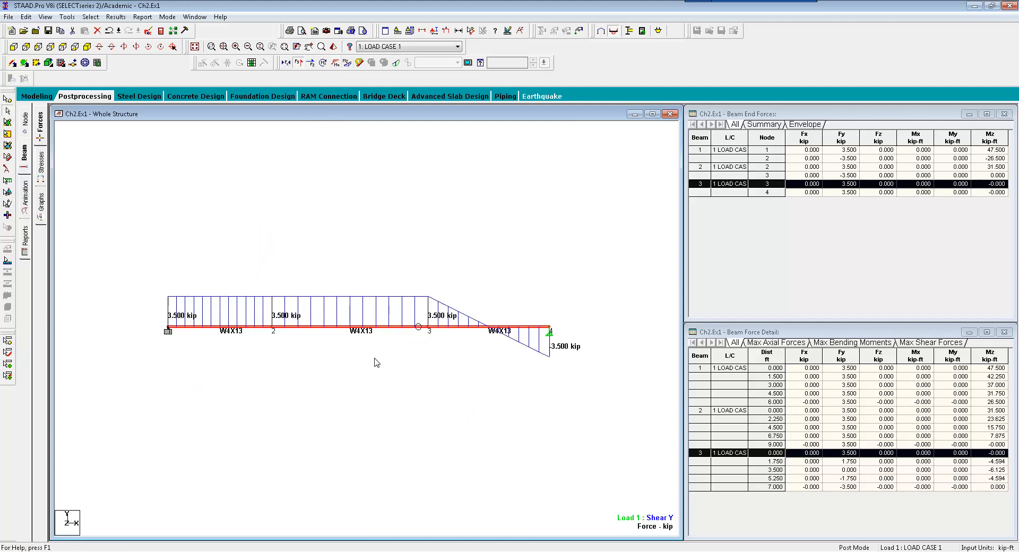
scroll(328, 405, up, 1)
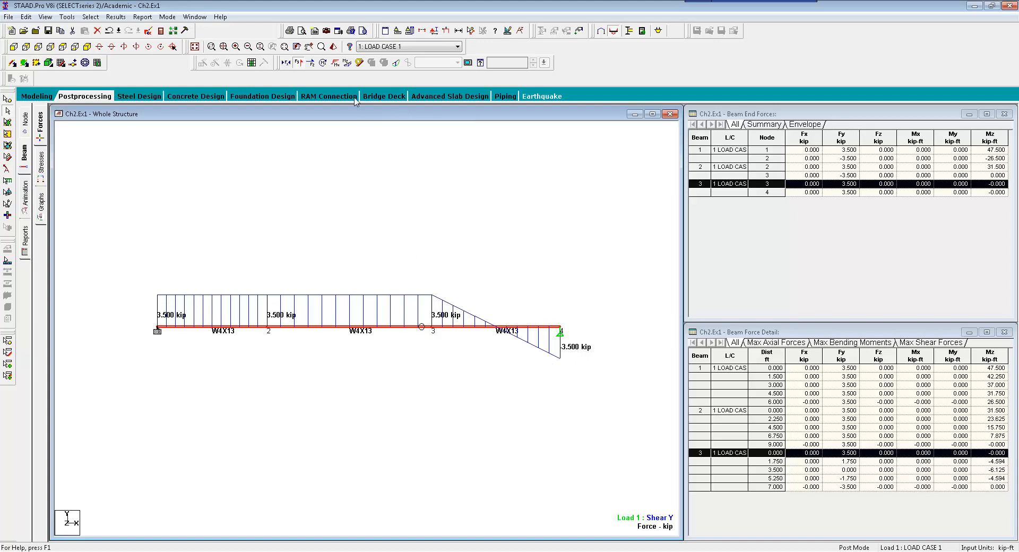
- Capture a picture of the shear force diagram with the caption SFD
click(327, 32)
text(S)
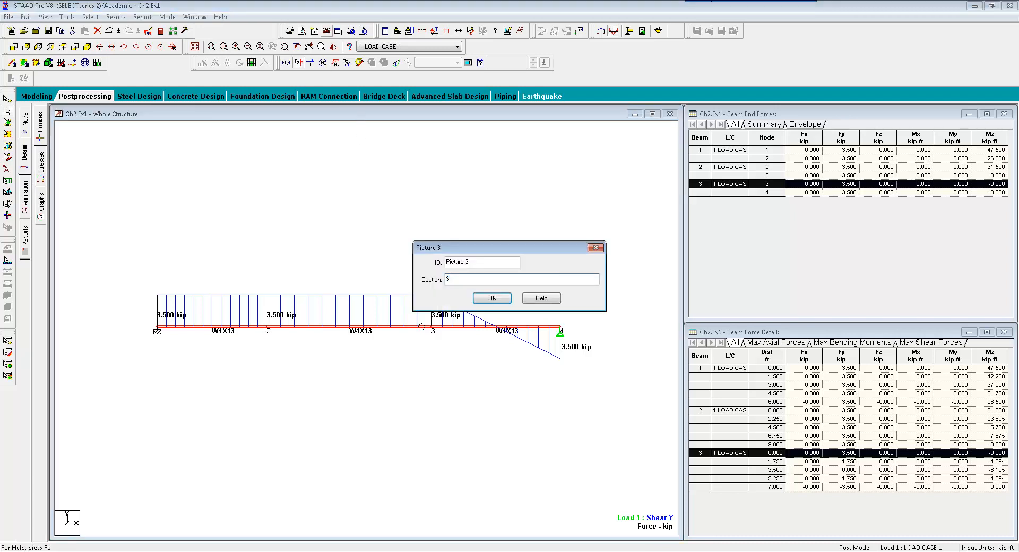
text(FD)
click(496, 300)
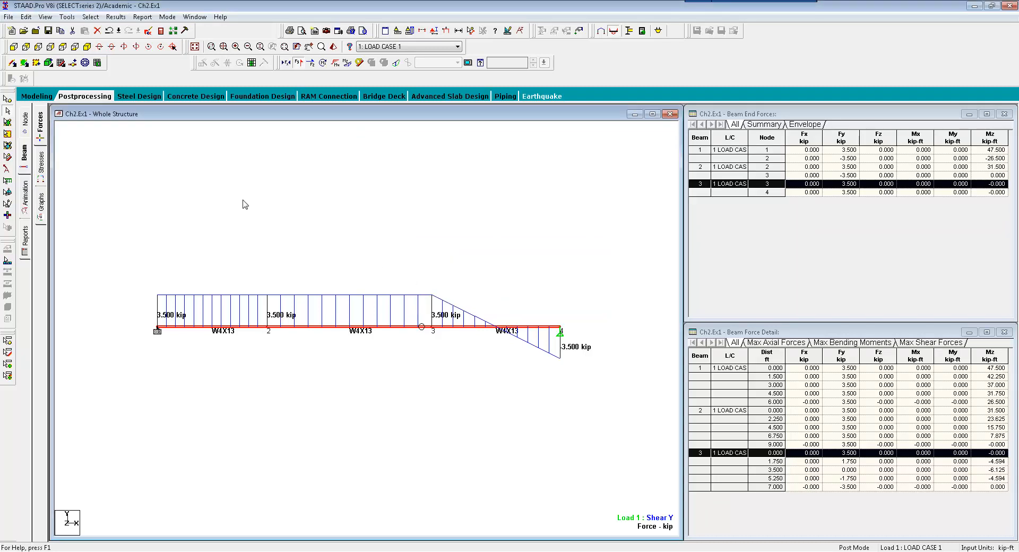
click(9, 16)
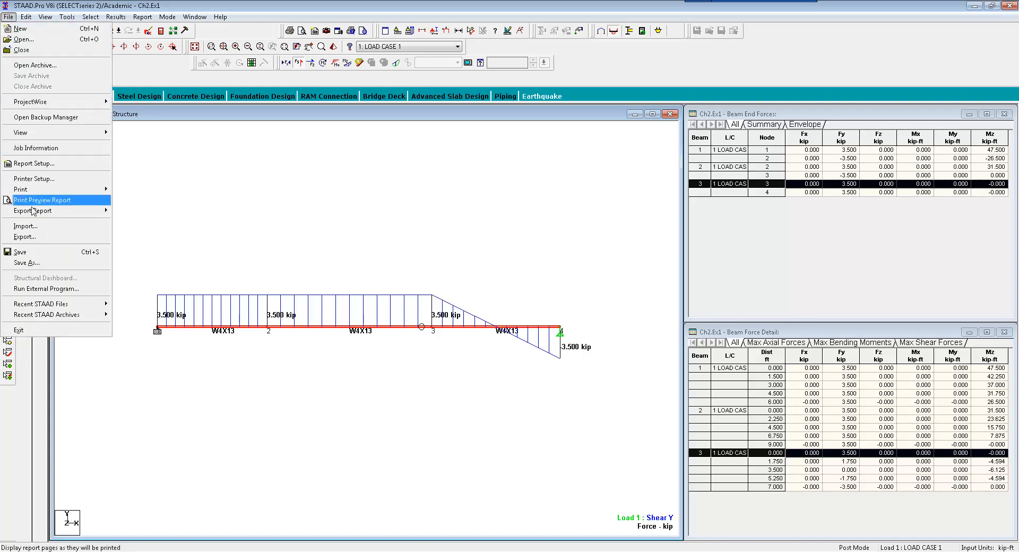
mouse_move(37, 211)
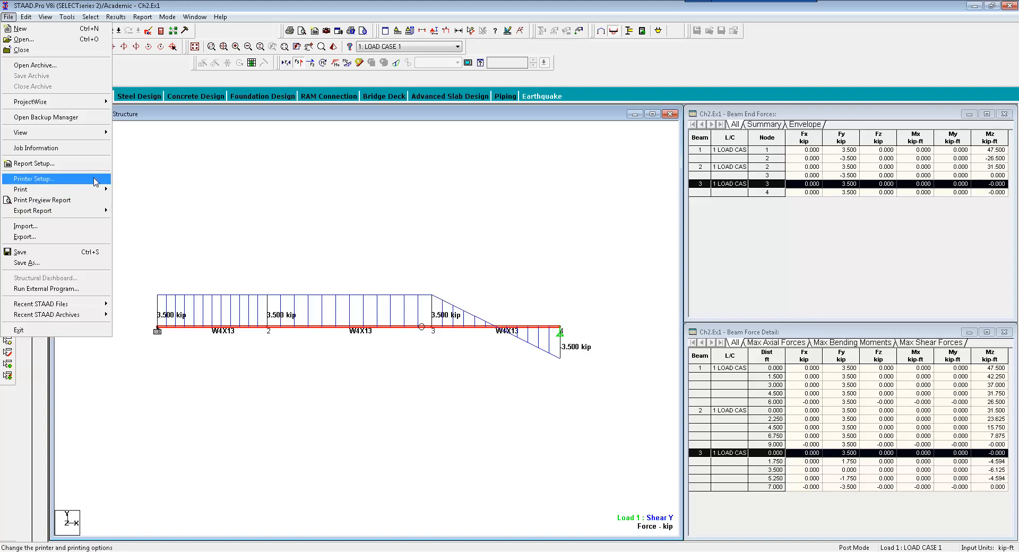
click(96, 180)
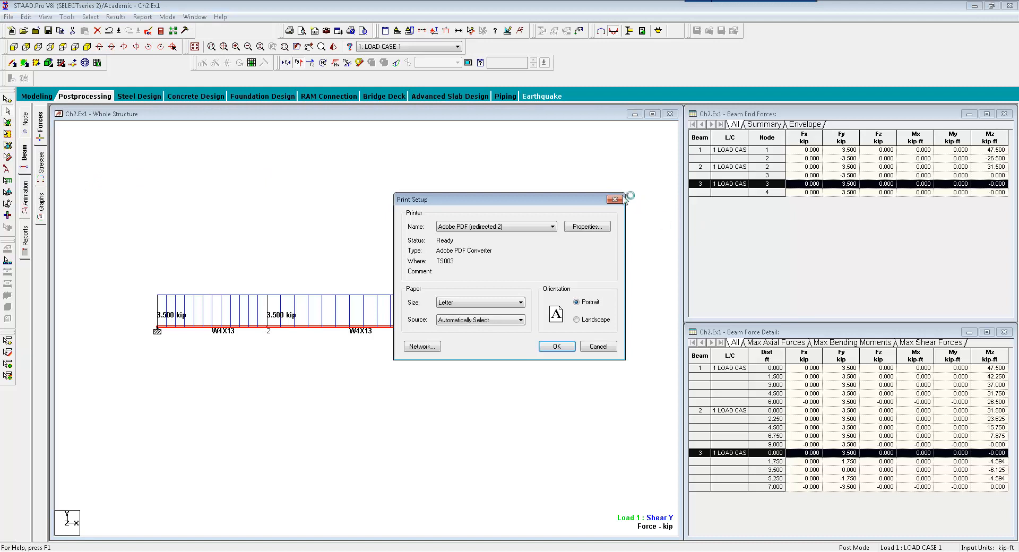
click(615, 200)
- Add Picture 1, Picture 2 and Picture 3 to the report's selected items after Job Info in the report setup
click(8, 16)
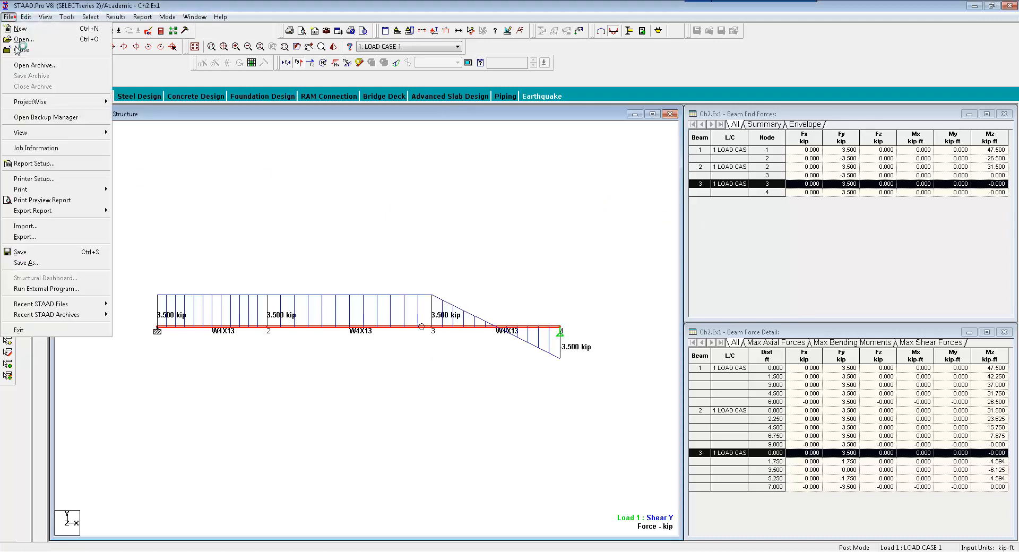
click(59, 169)
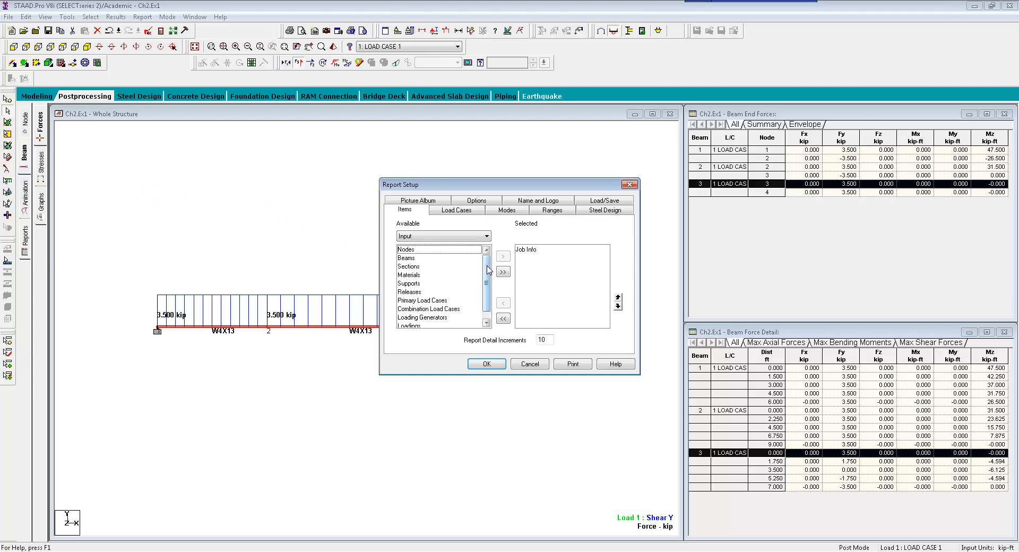
click(460, 236)
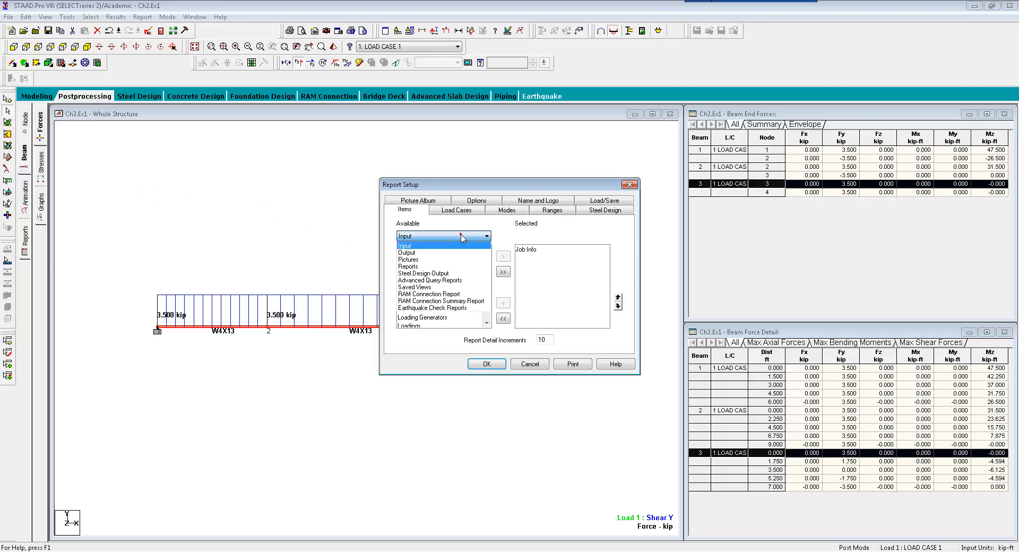
click(457, 260)
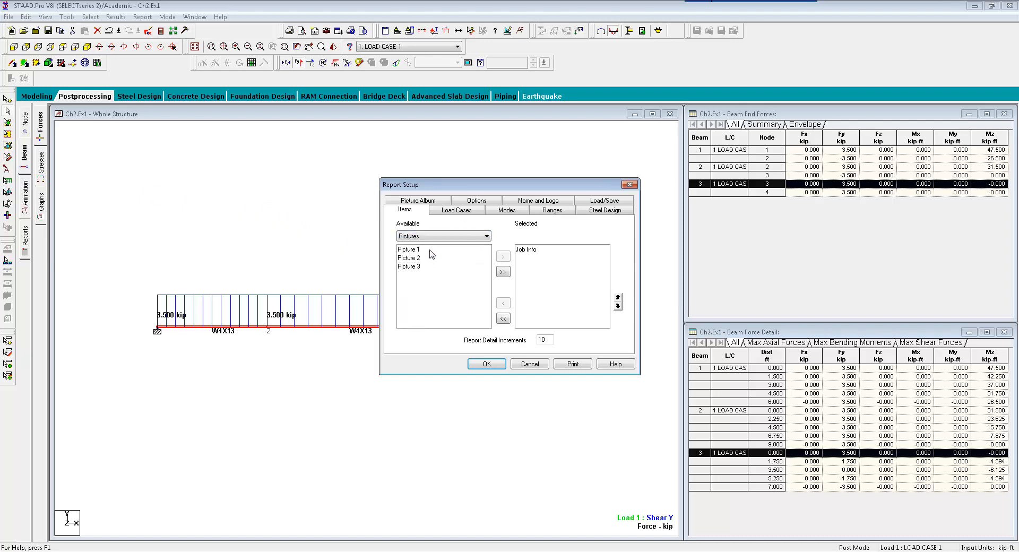
drag(432, 251, 435, 273)
click(502, 257)
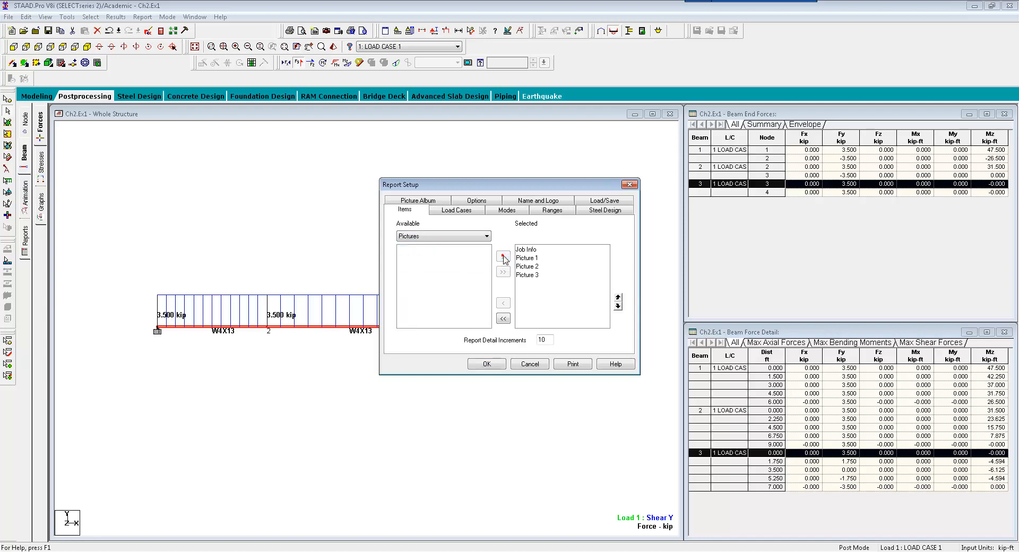
click(501, 364)
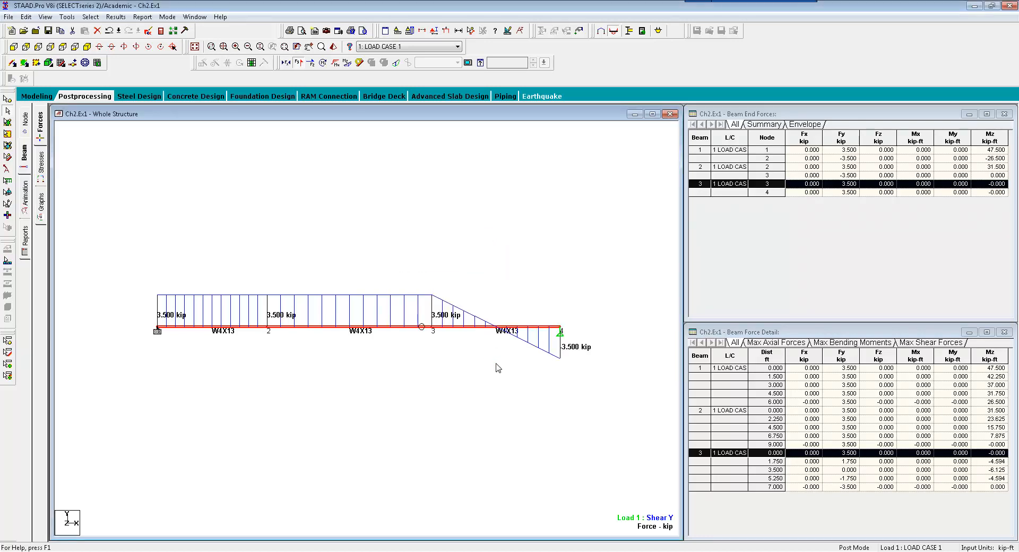
- Export the report as an MS Word file named Ch2.Ex1 in the Ch2 folder
click(9, 17)
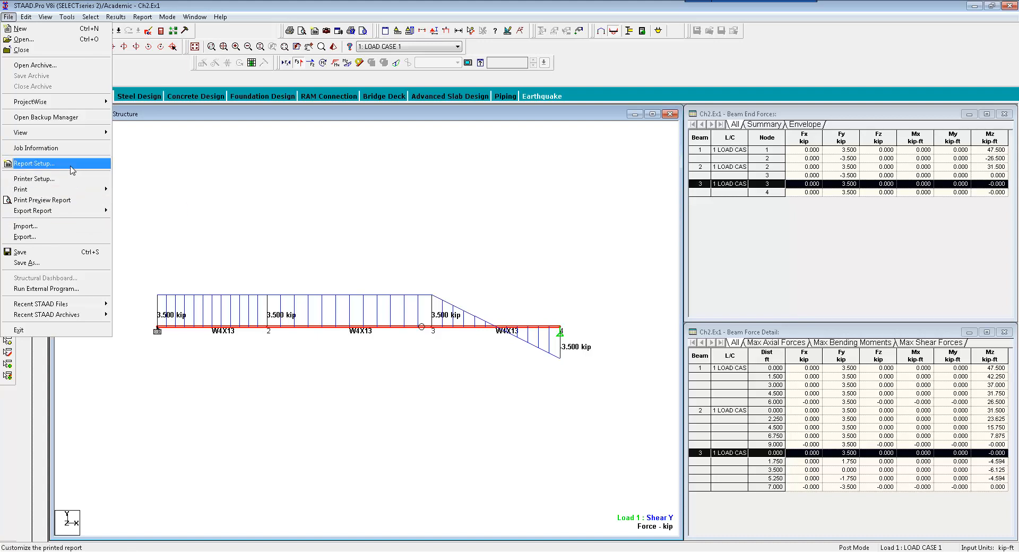
click(73, 210)
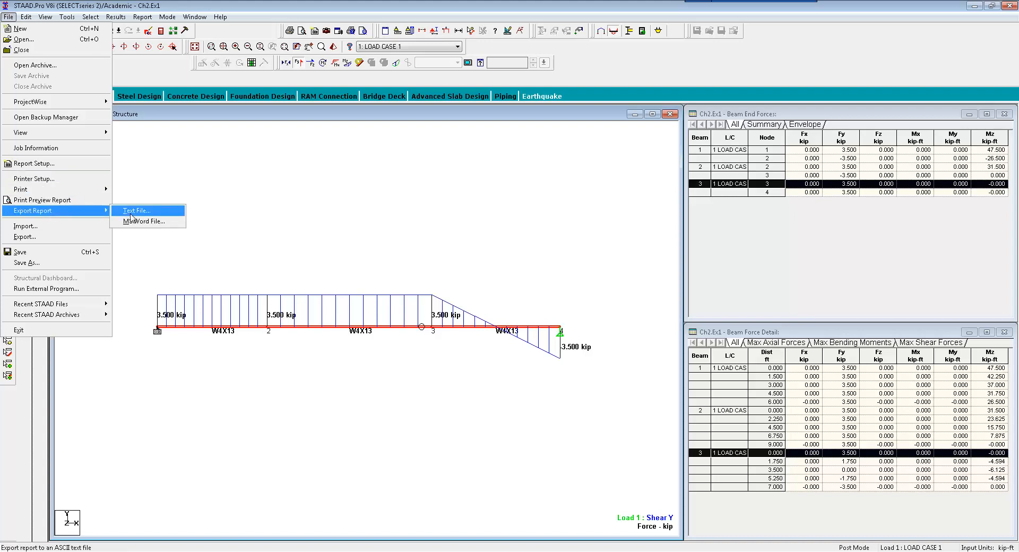
click(139, 221)
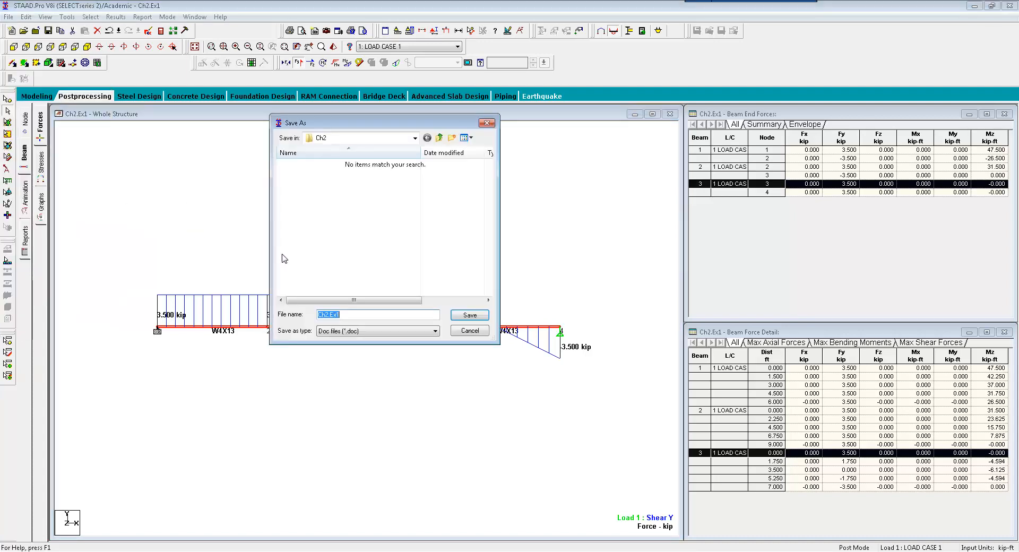
click(469, 314)
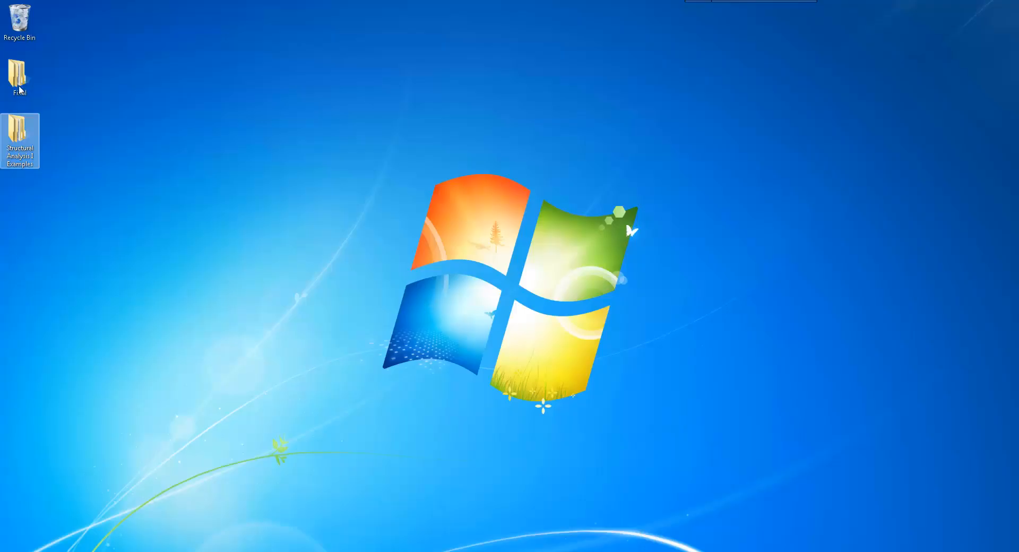
- Open the Ch2 folder inside Structural Analysis I Examples in the file explorer, and return to STAAD.Pro to apply the STAAD_Pro template to the export
double_click(16, 127)
double_click(220, 70)
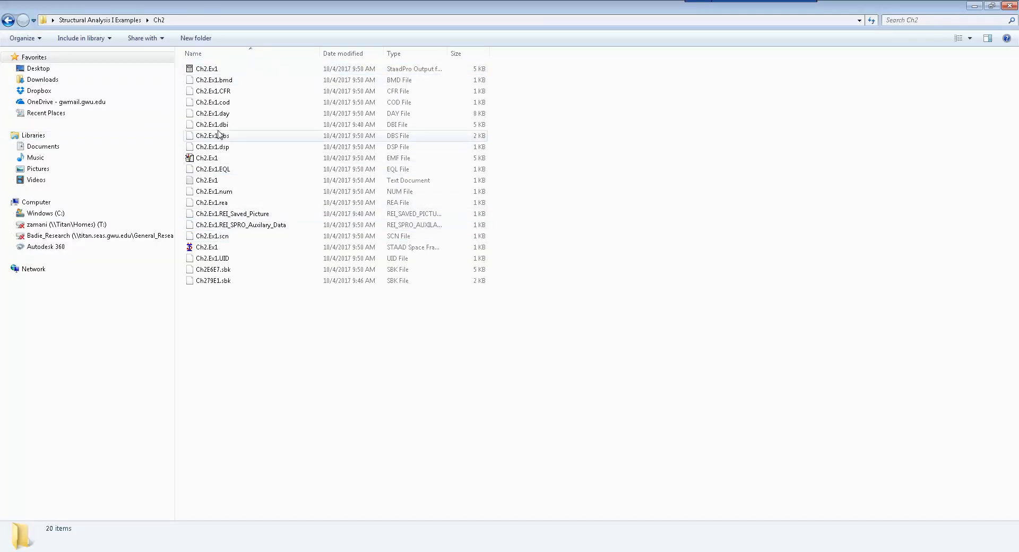
click(328, 551)
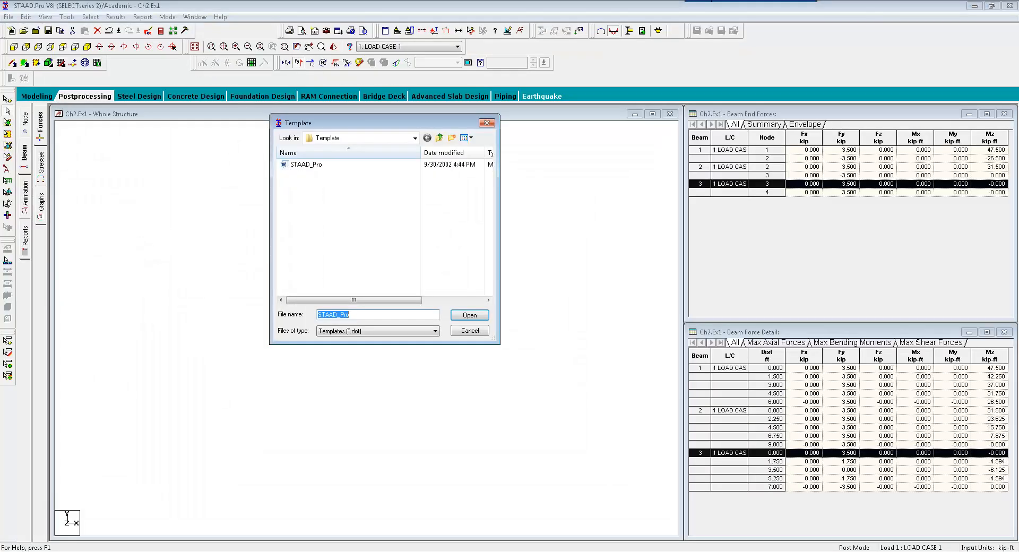
click(453, 316)
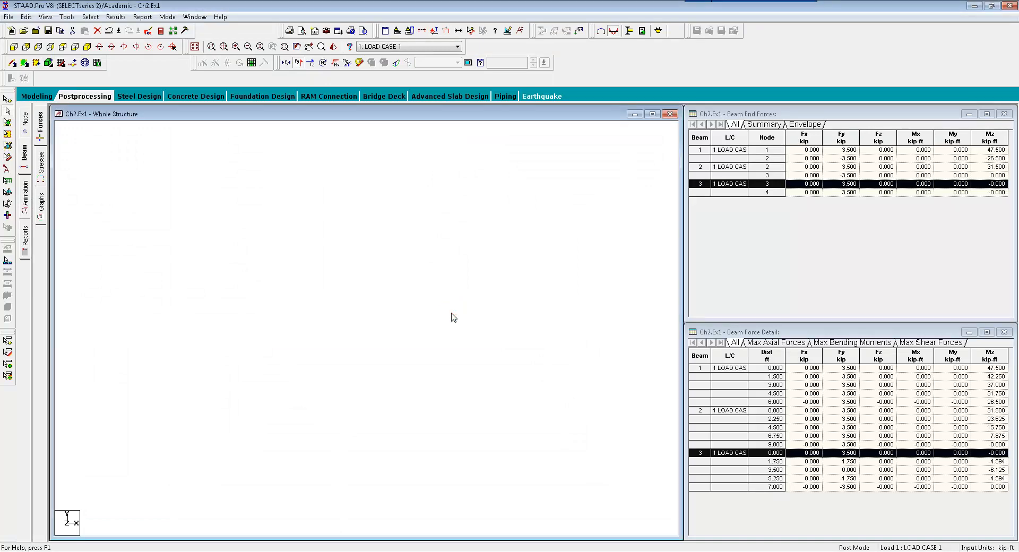
- Switch to the Ch2 folder, open the exported Ch2.Ex1 document in Word full screen and review the job information and captured diagrams
key(alt+Tab)
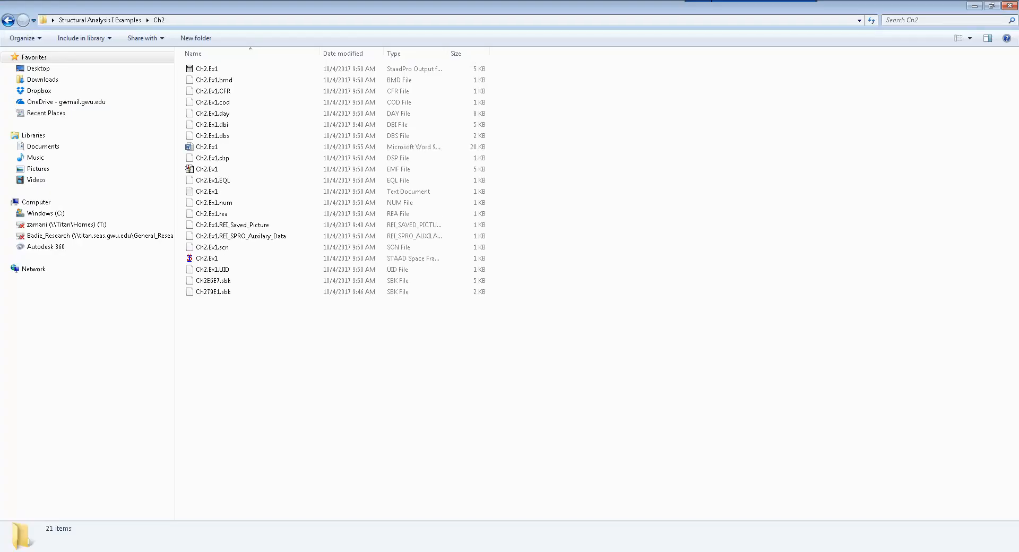
double_click(206, 147)
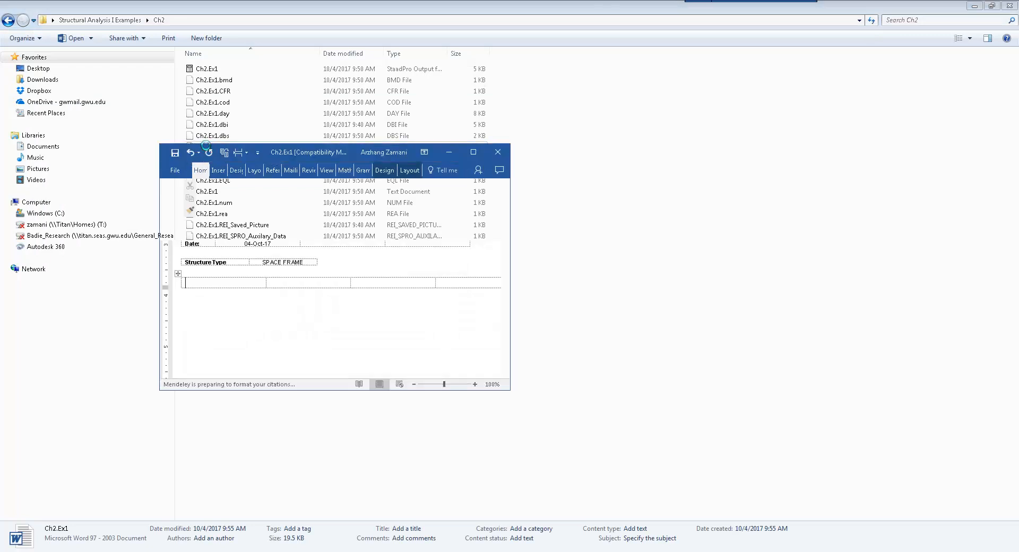
click(473, 152)
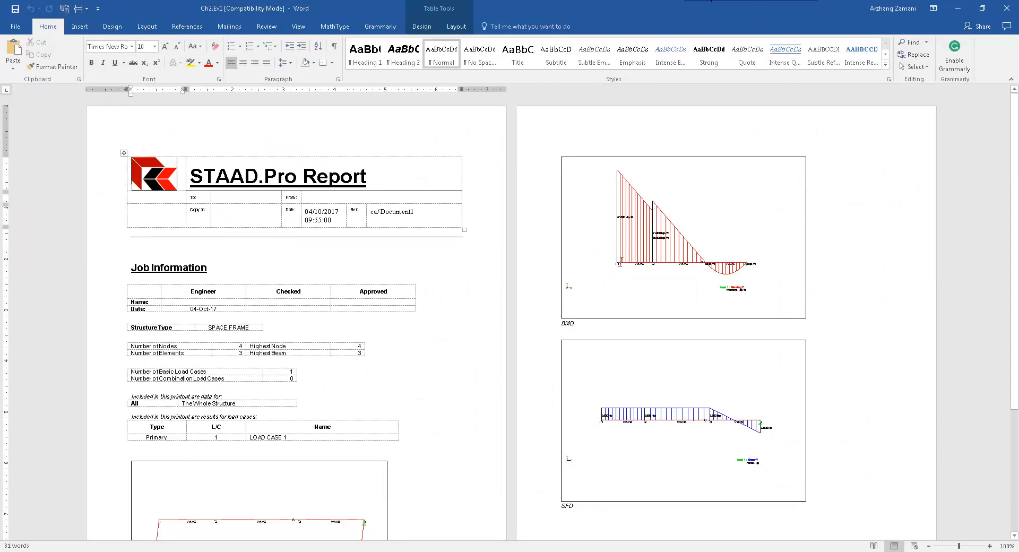
scroll(590, 269, down, 3)
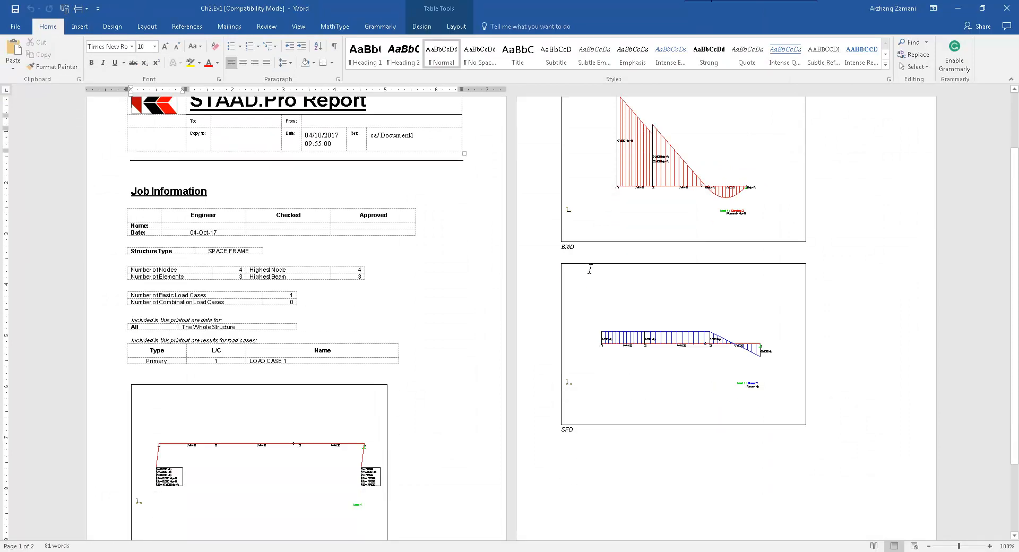